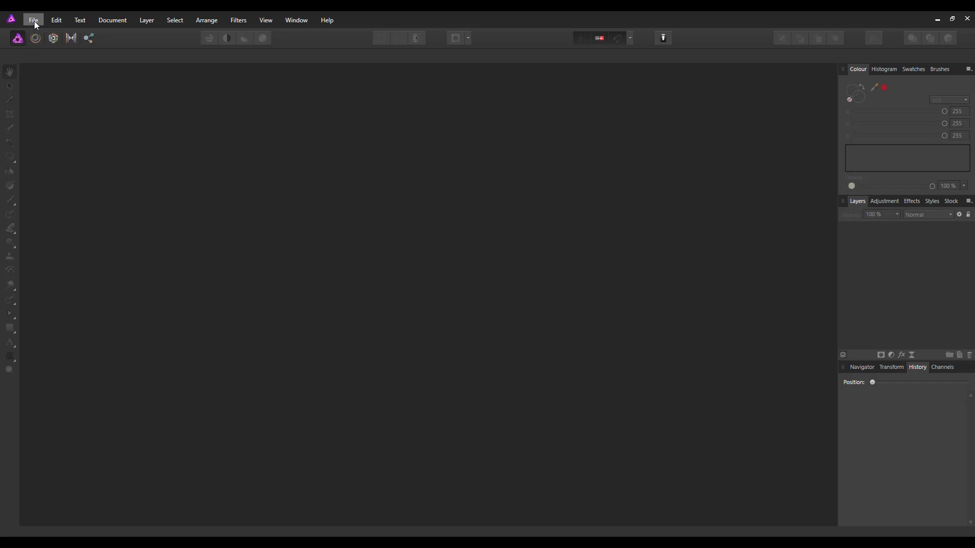
Create a new document 2500 px wide and 2500 px high at 300 DPI with a transparent background.
left_click(34, 21)
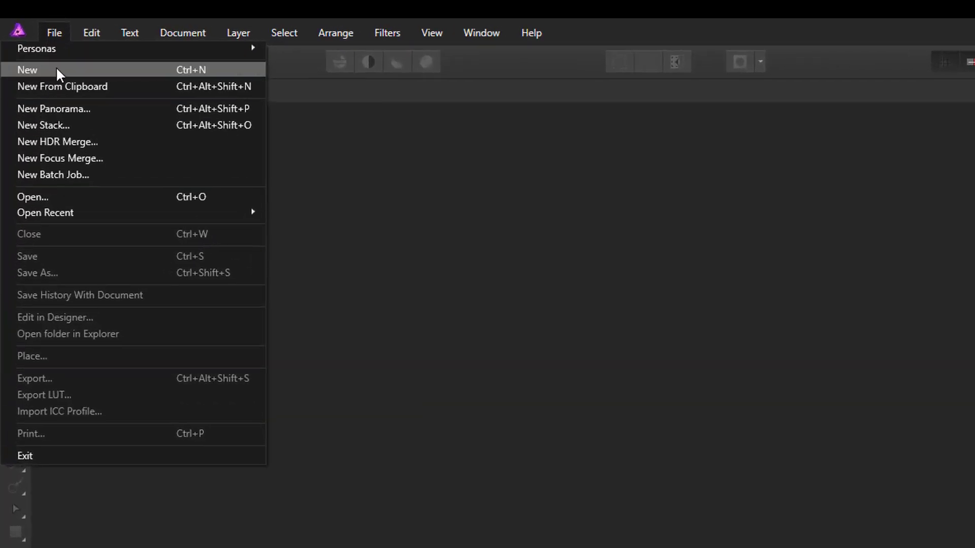
left_click(53, 72)
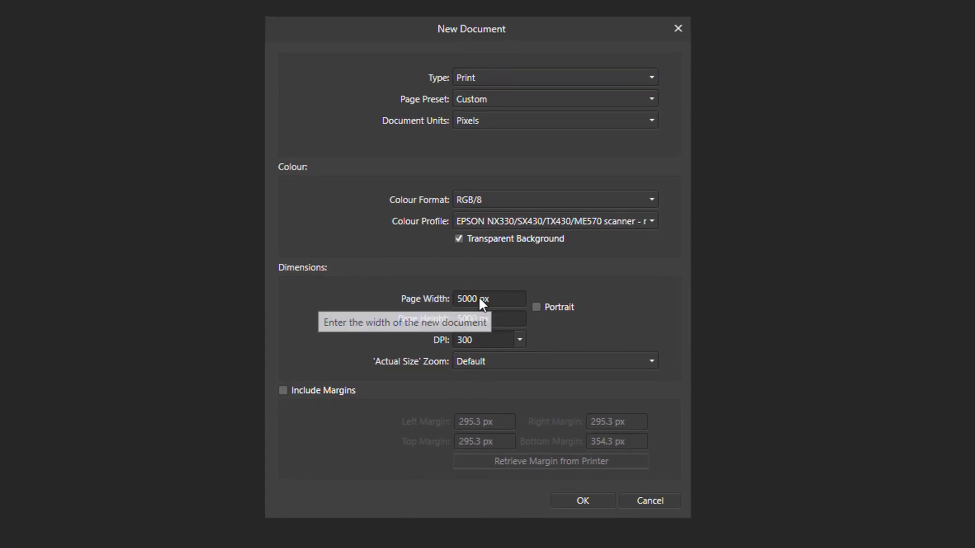
left_click(479, 298)
type("2")
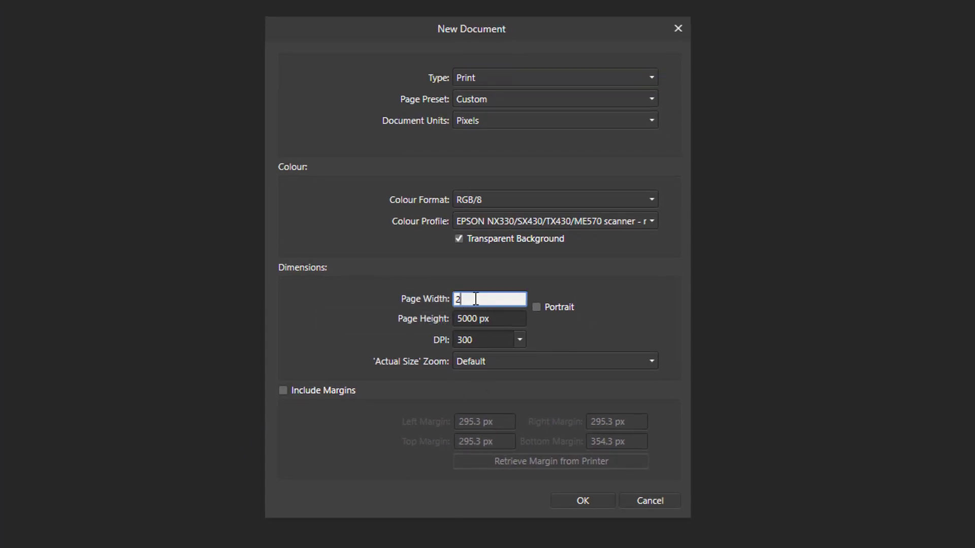
type("500")
left_click(468, 318)
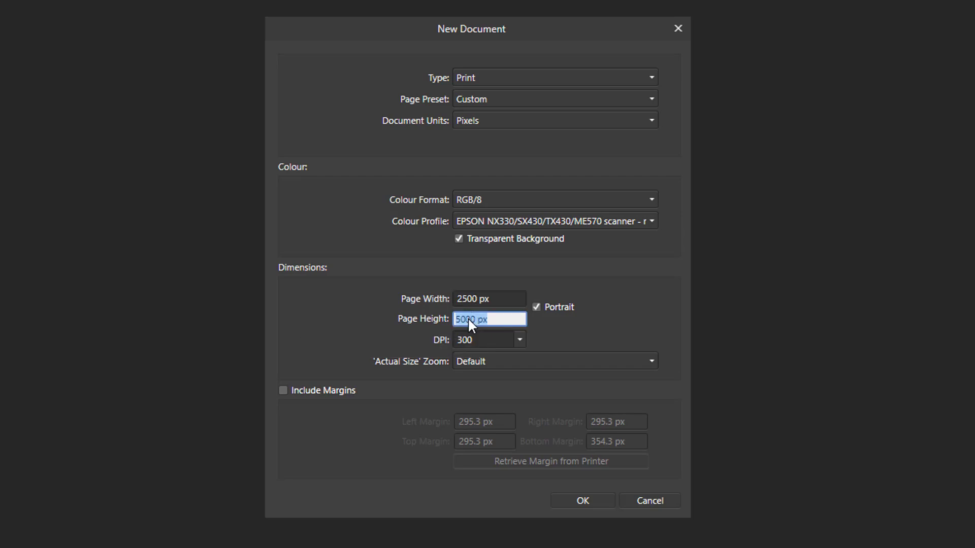
type("2500")
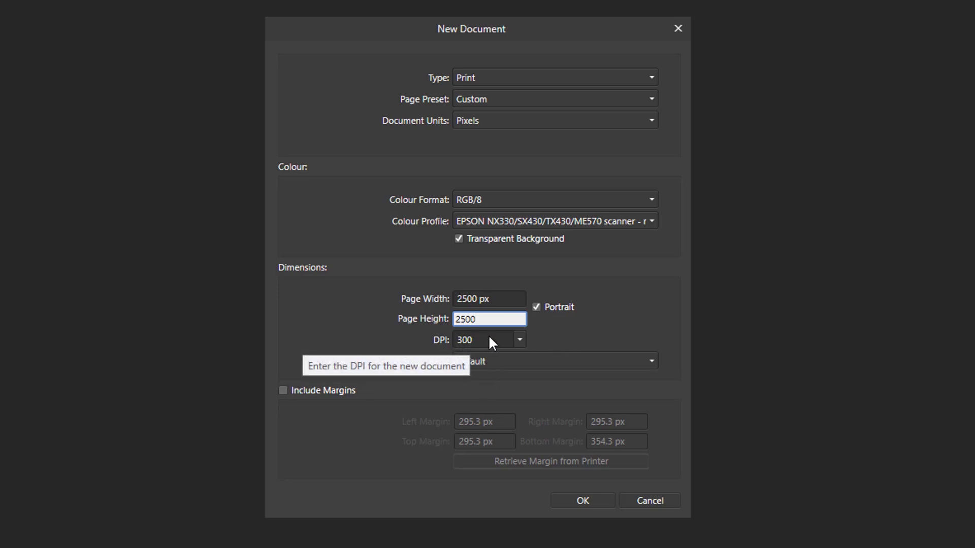
left_click(560, 501)
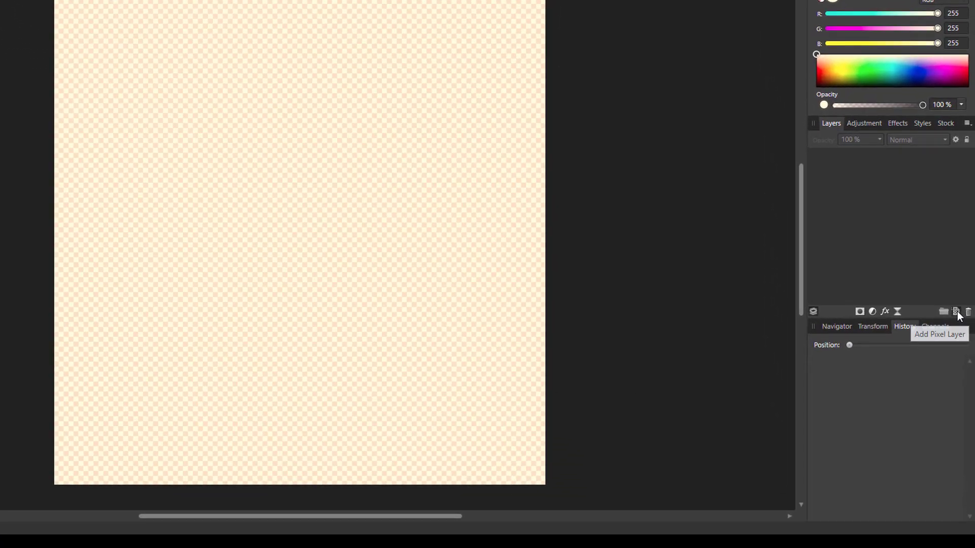
Add a pixel layer and set the white colour swatch to yellow, RGB 234, 226, 0.
left_click(956, 312)
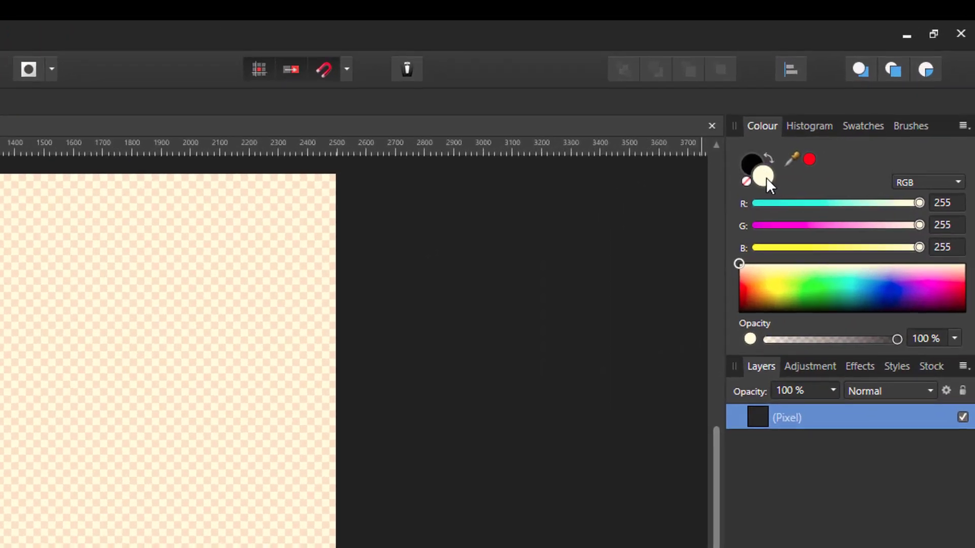
double_click(763, 177)
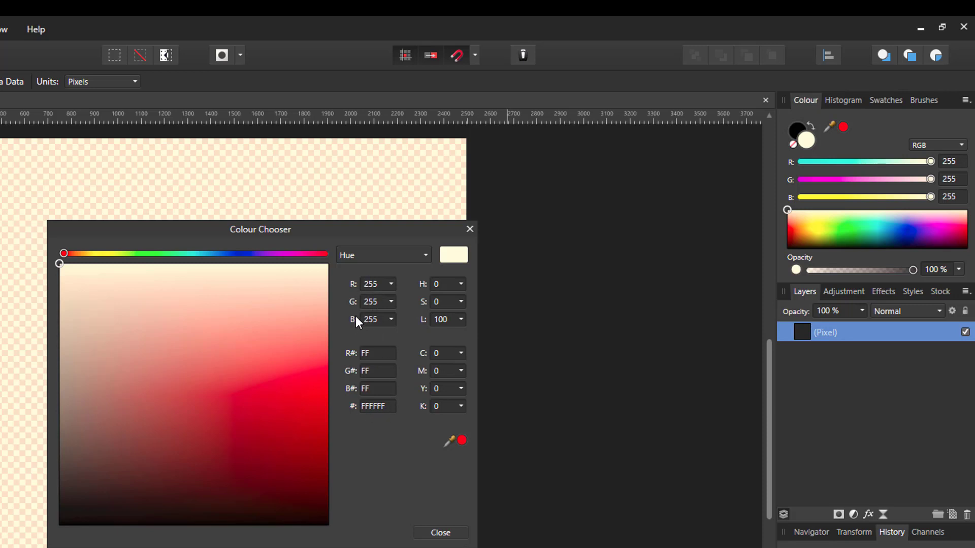
double_click(370, 287)
type("234")
double_click(376, 303)
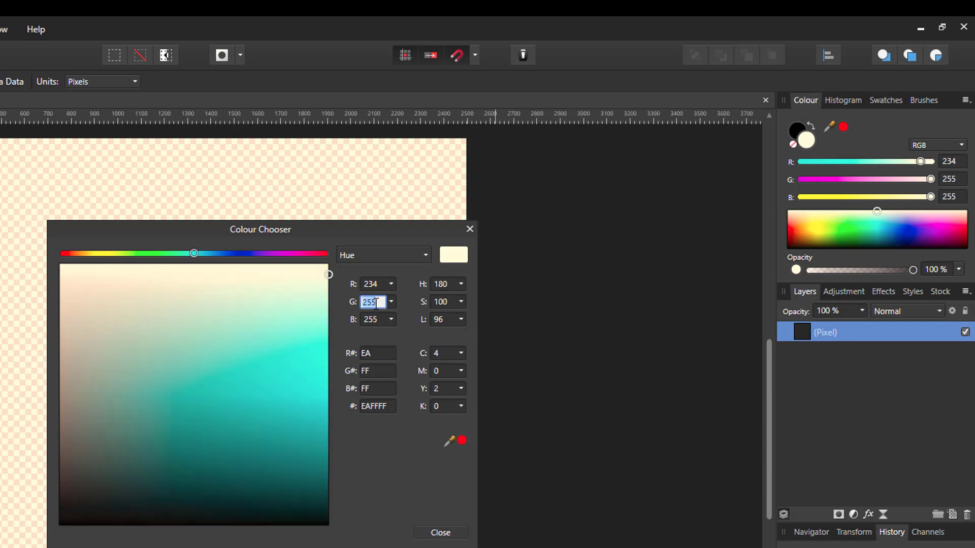
type("226")
double_click(378, 319)
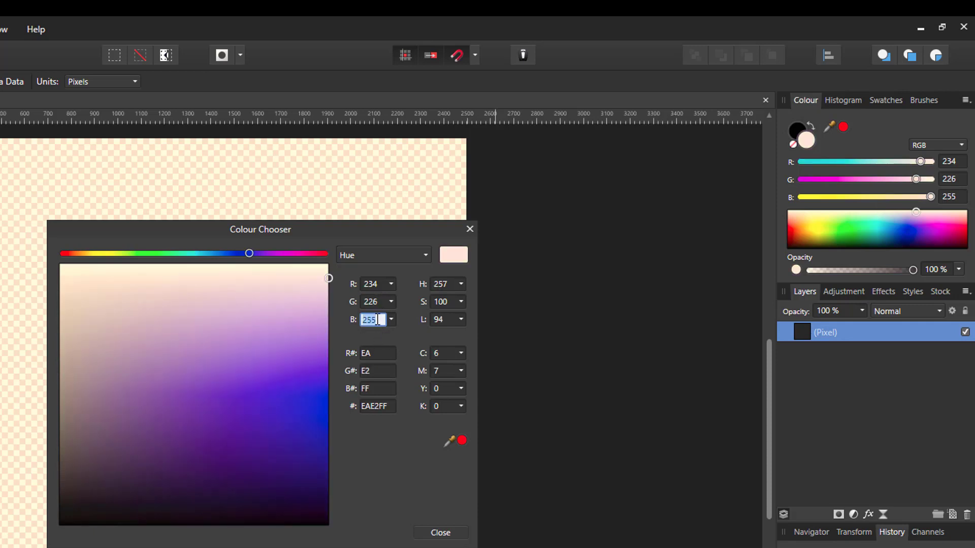
type("0")
key("Return")
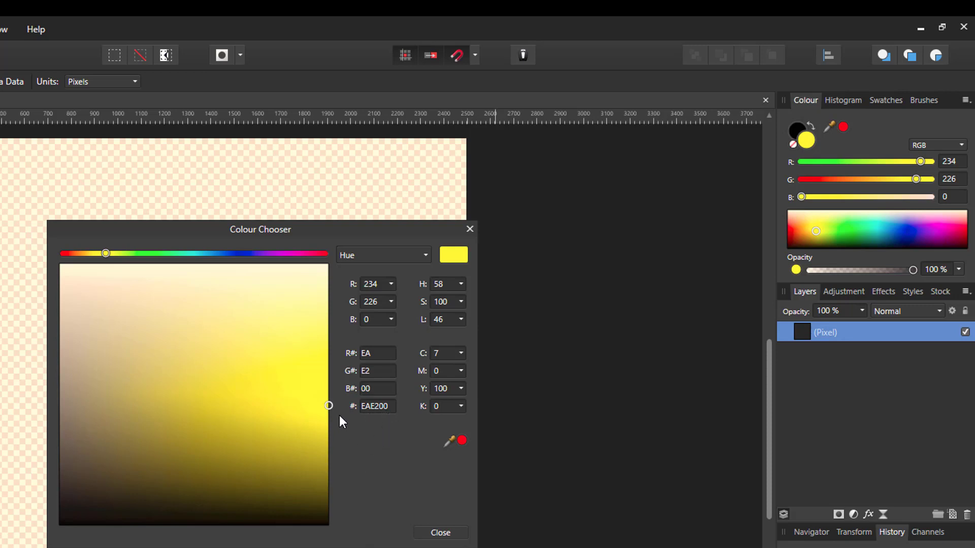
left_click(437, 532)
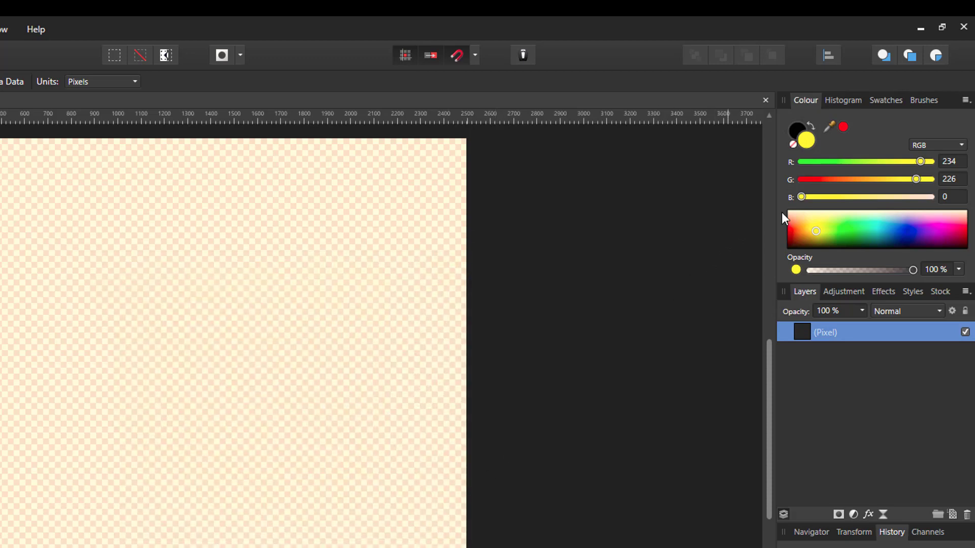
Set the black colour swatch to dark olive, RGB 67, 65, 0, and swap the two swatches.
double_click(794, 128)
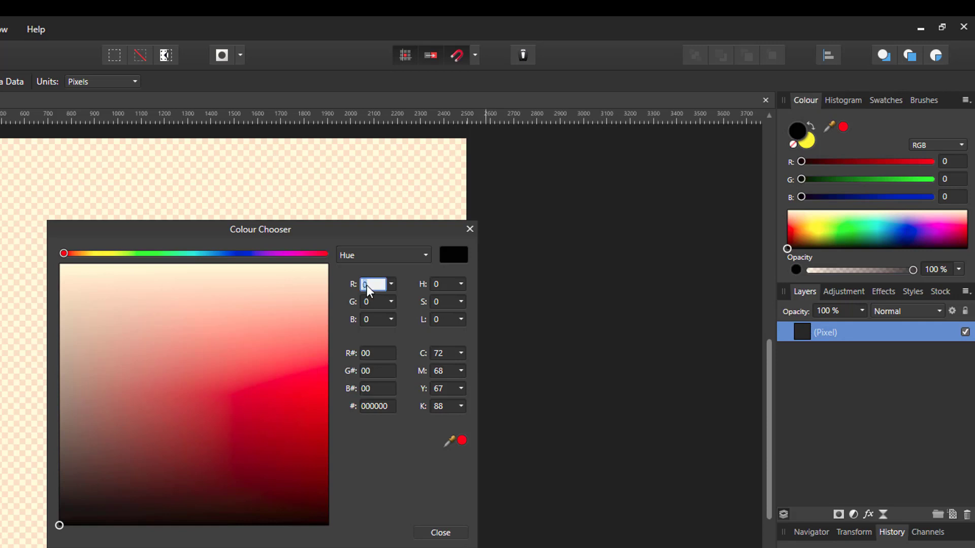
type("67")
left_click(370, 302)
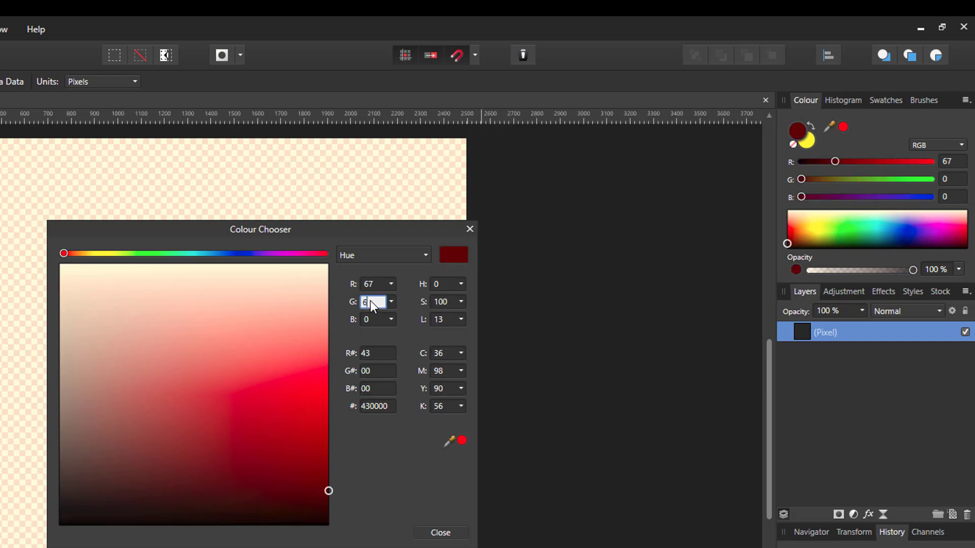
left_click(370, 320)
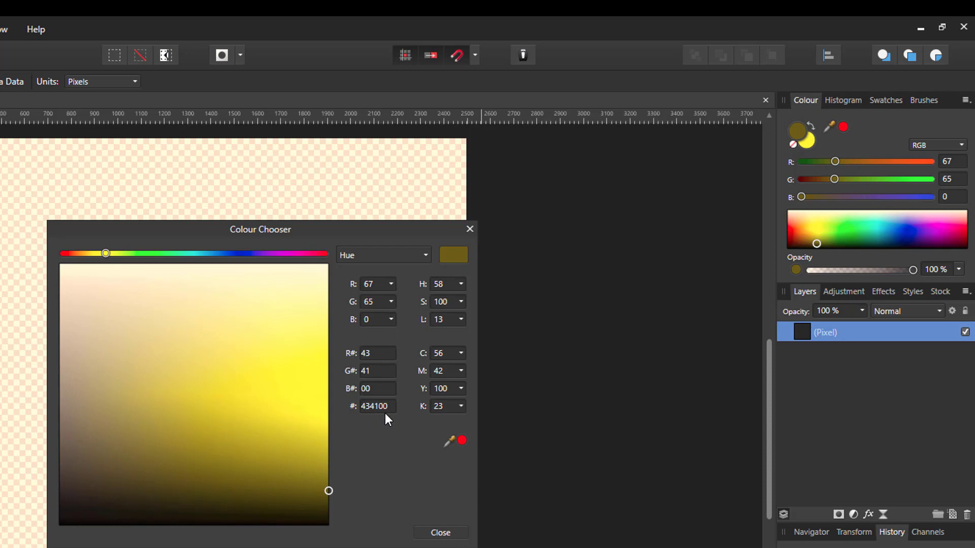
left_click(440, 533)
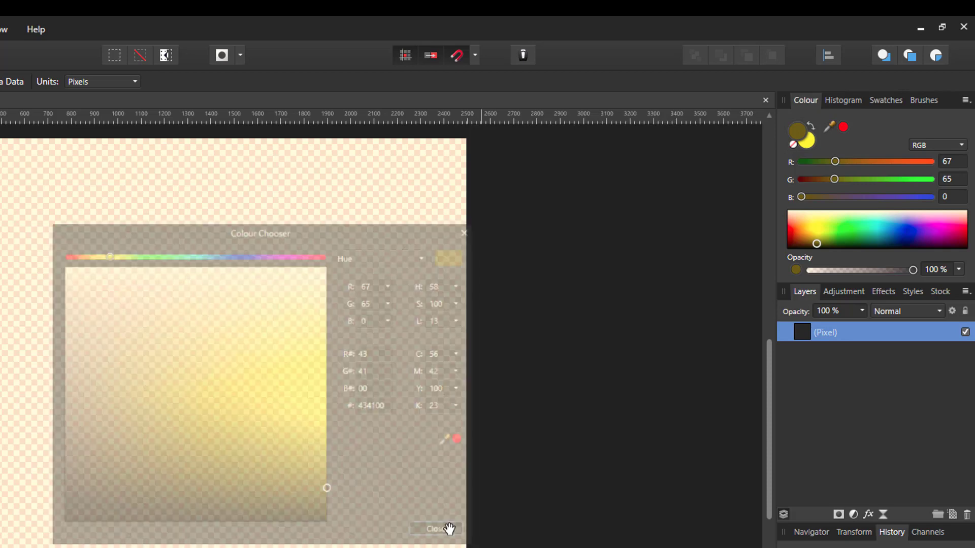
left_click(811, 123)
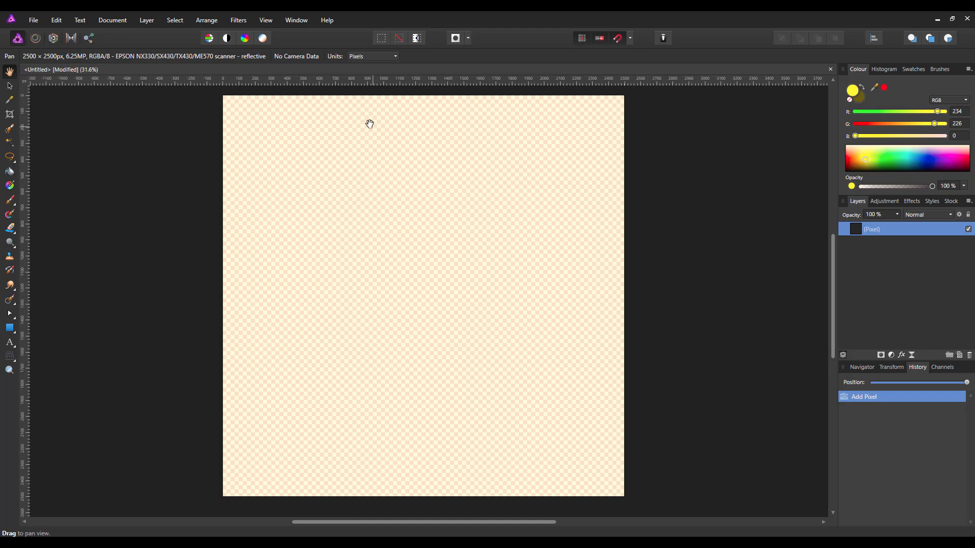
Apply Perlin Noise to the pixel layer with octaves 5 px, zoom 190 px, persistence 50 px and Normal blend mode.
left_click(240, 21)
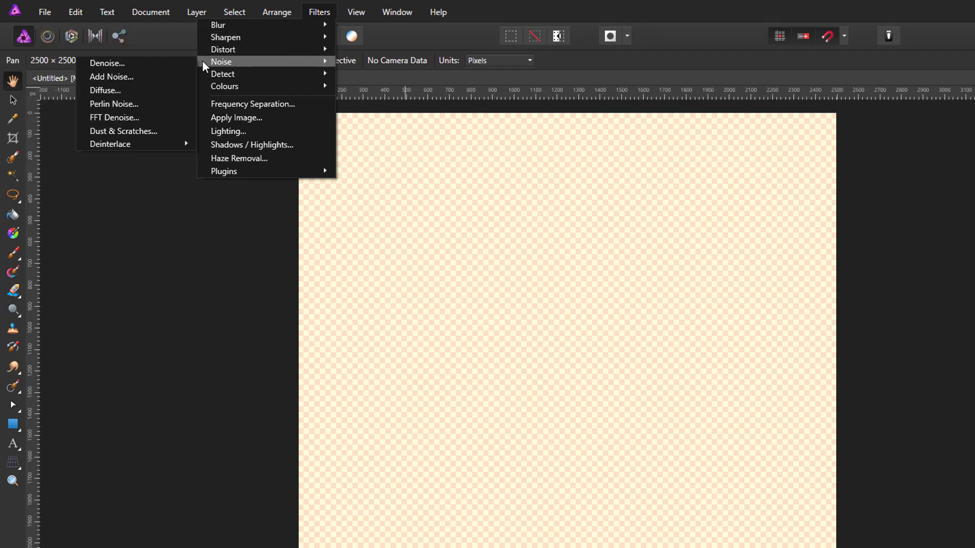
left_click(117, 103)
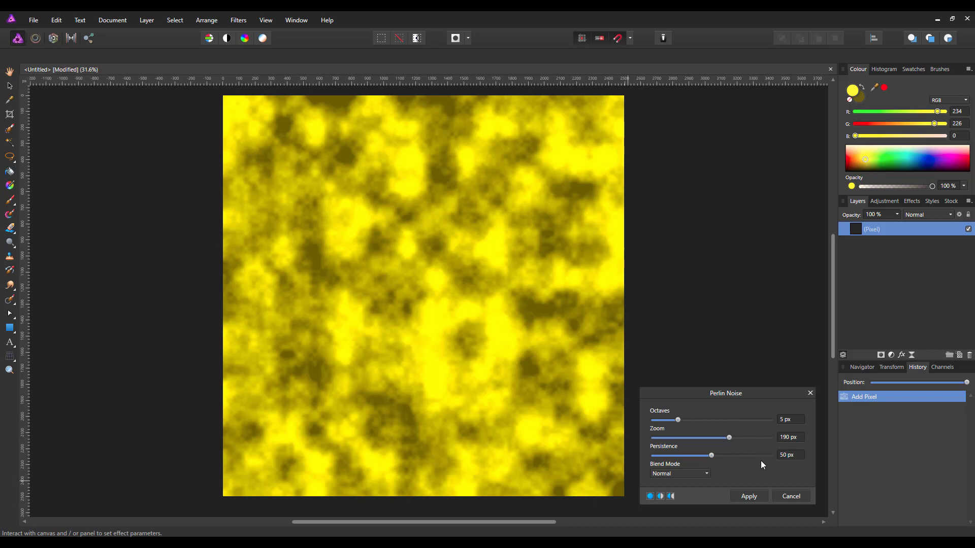
left_click(749, 495)
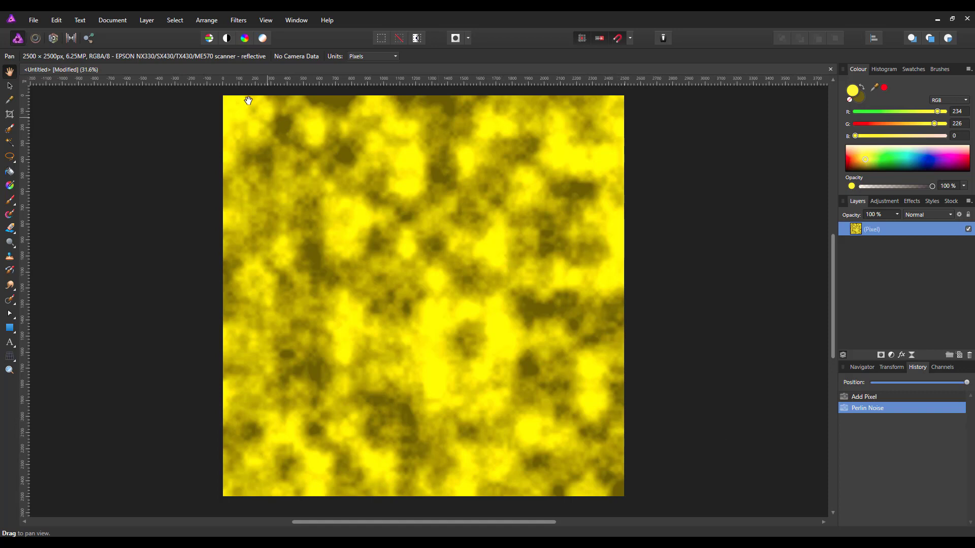
Apply uniform, monochromatic Add Noise to the pixel layer at a low intensity.
left_click(242, 23)
mouse_move(217, 71)
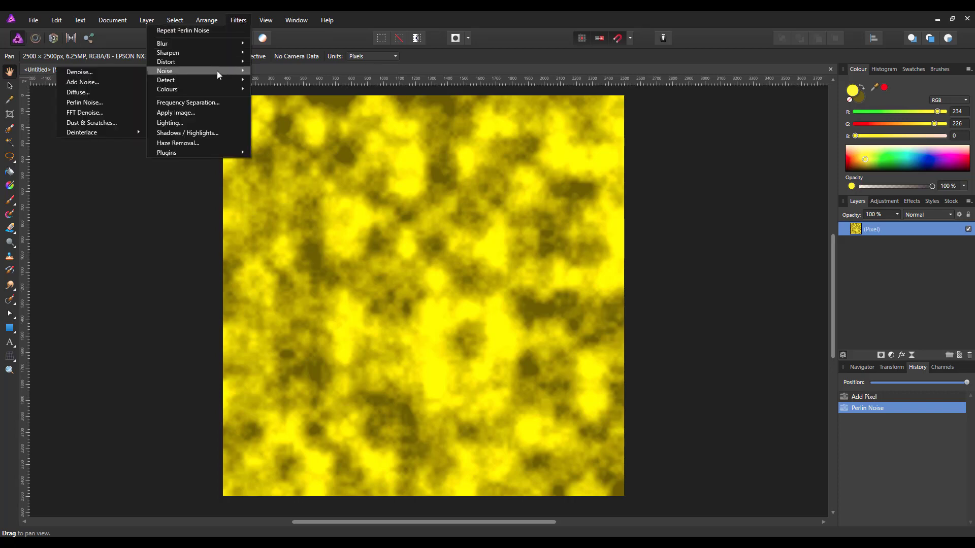
left_click(100, 81)
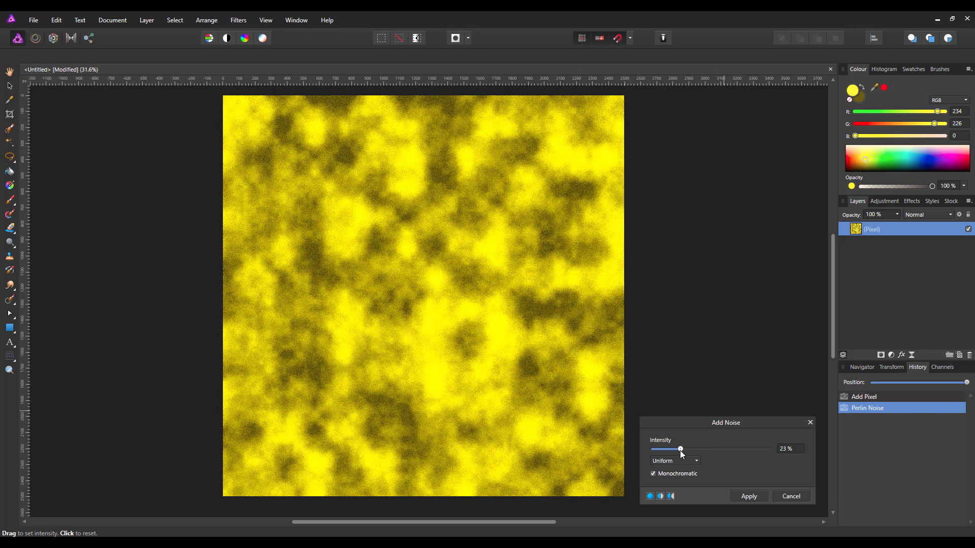
left_click_drag(681, 450, 676, 450)
left_click_drag(667, 450, 666, 450)
left_click(749, 496)
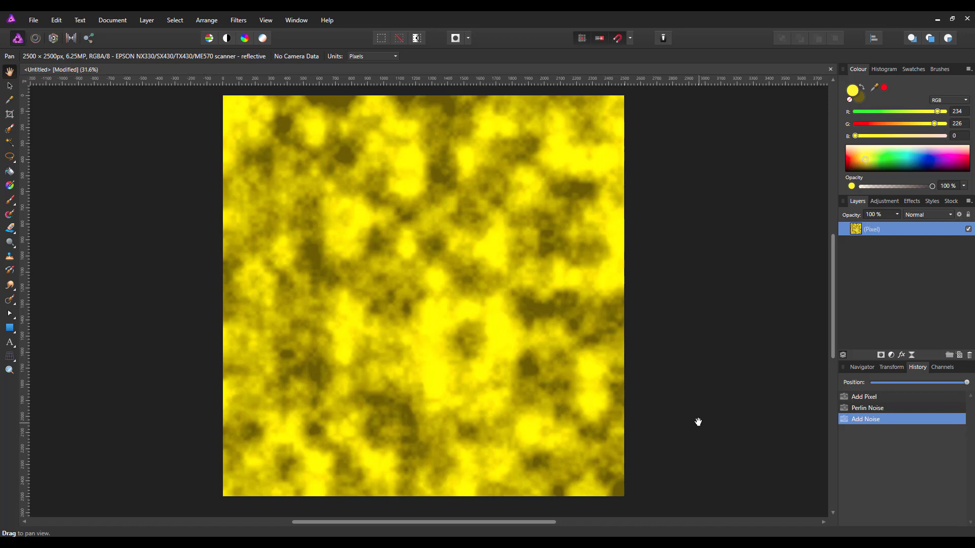
Export the whole document as a best-quality JPEG named Glitter-01 into the Glitter Project folder.
left_click(32, 20)
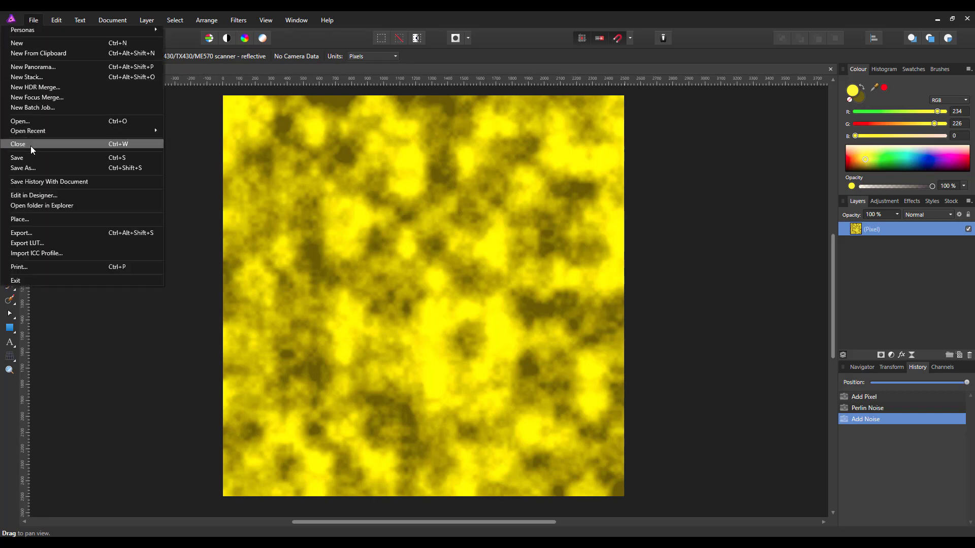
left_click(39, 230)
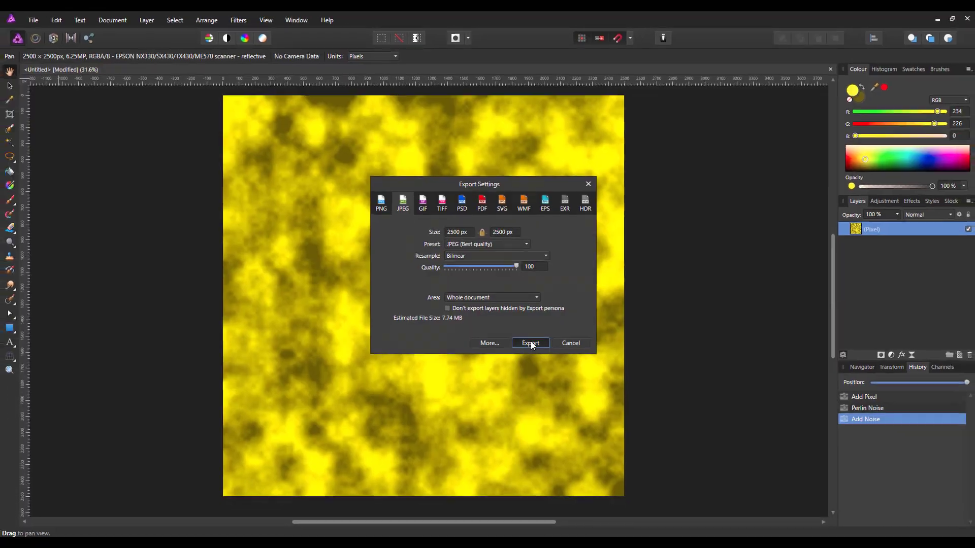
left_click(540, 378)
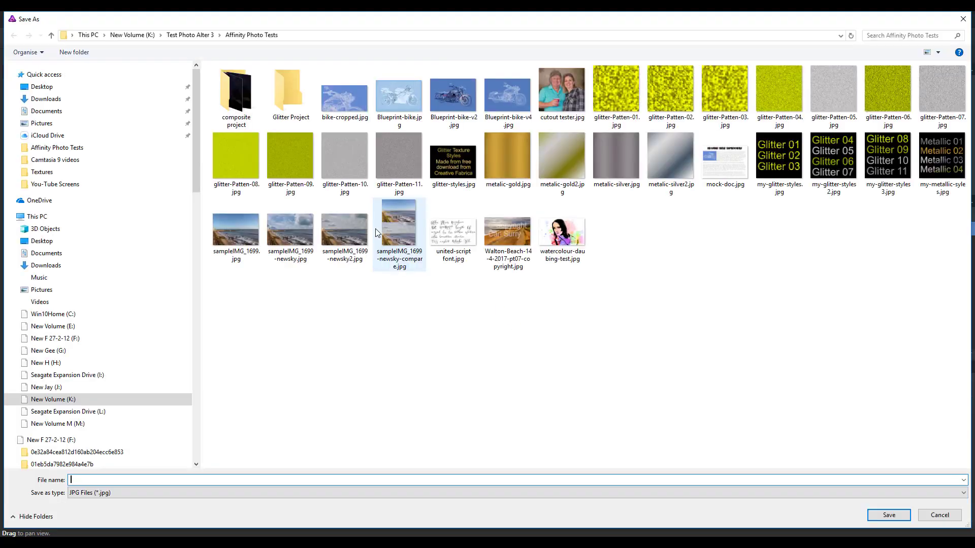
double_click(283, 99)
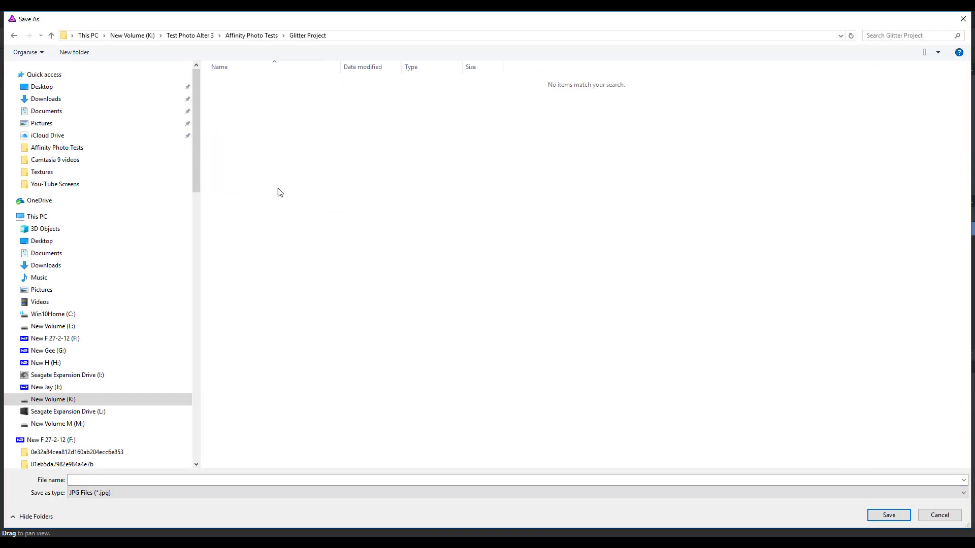
left_click(107, 479)
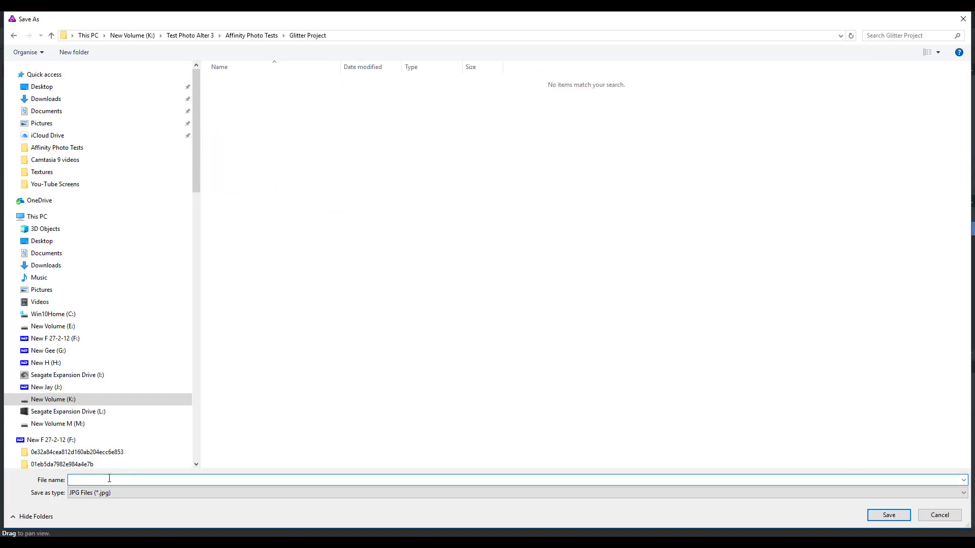
type("Glitter-01")
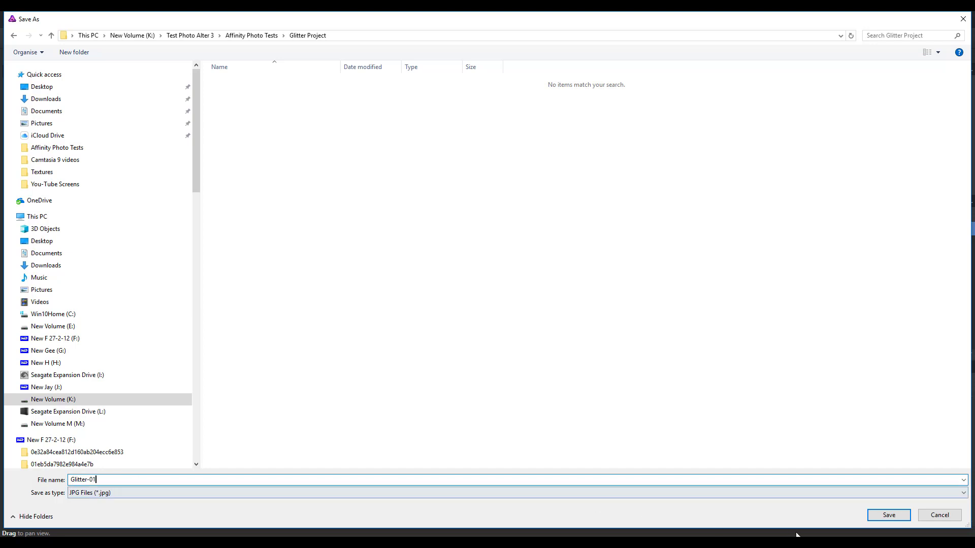
left_click(887, 519)
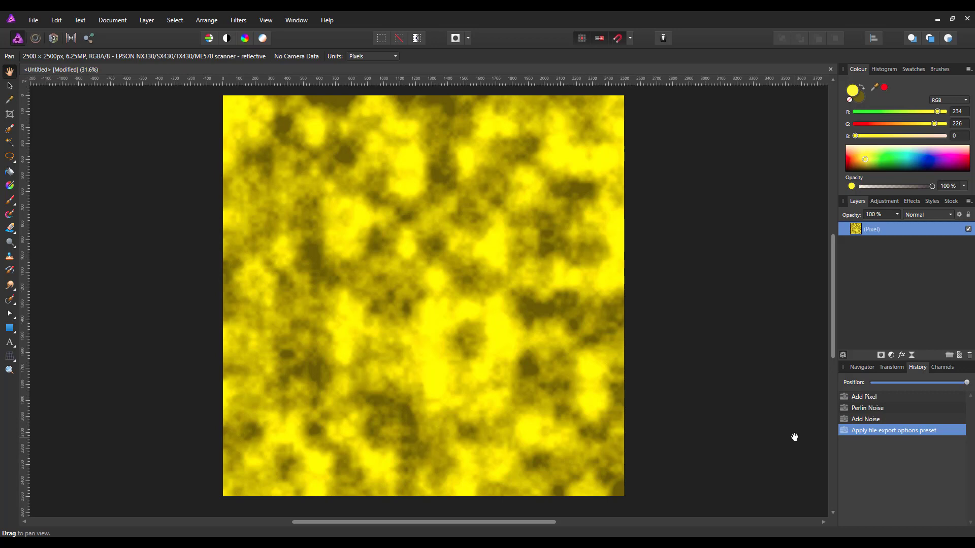
Apply the Pixelate distortion filter to the pixel layer with a quantisation of 20.
scroll(794, 450, "down", 1)
scroll(794, 455, "up", 1)
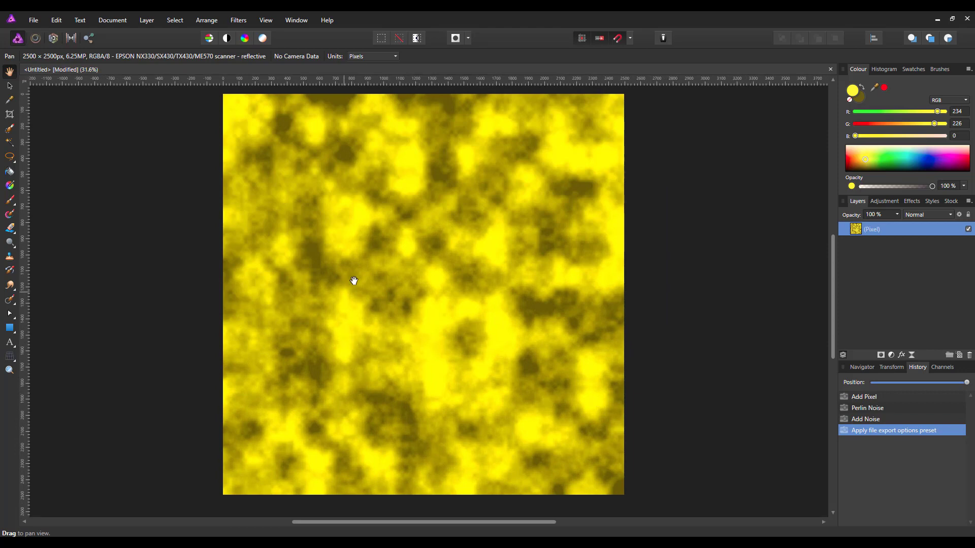
left_click(240, 20)
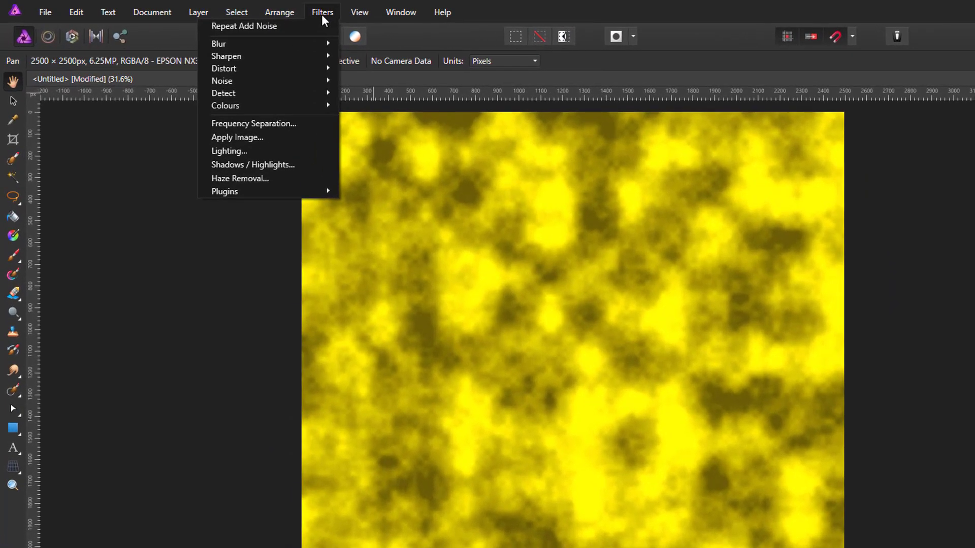
mouse_move(302, 57)
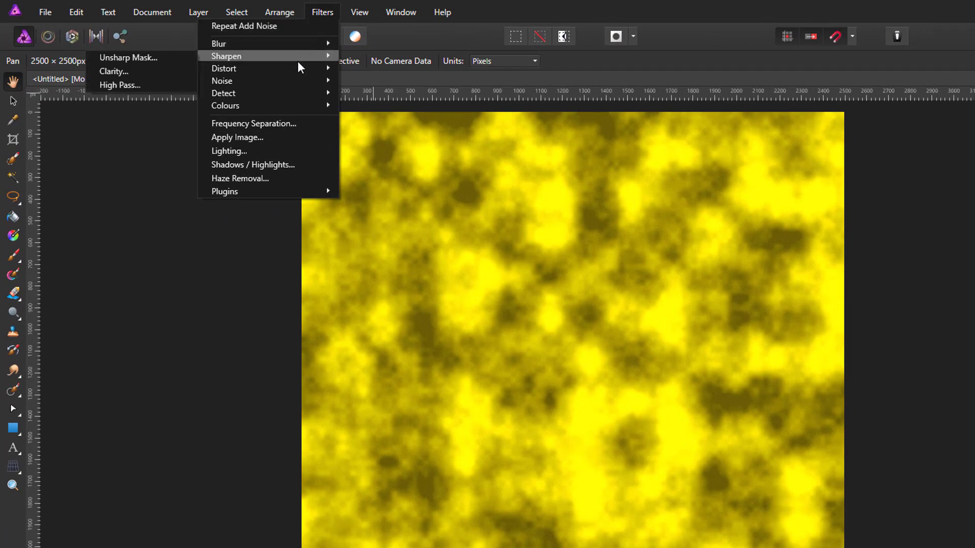
mouse_move(269, 67)
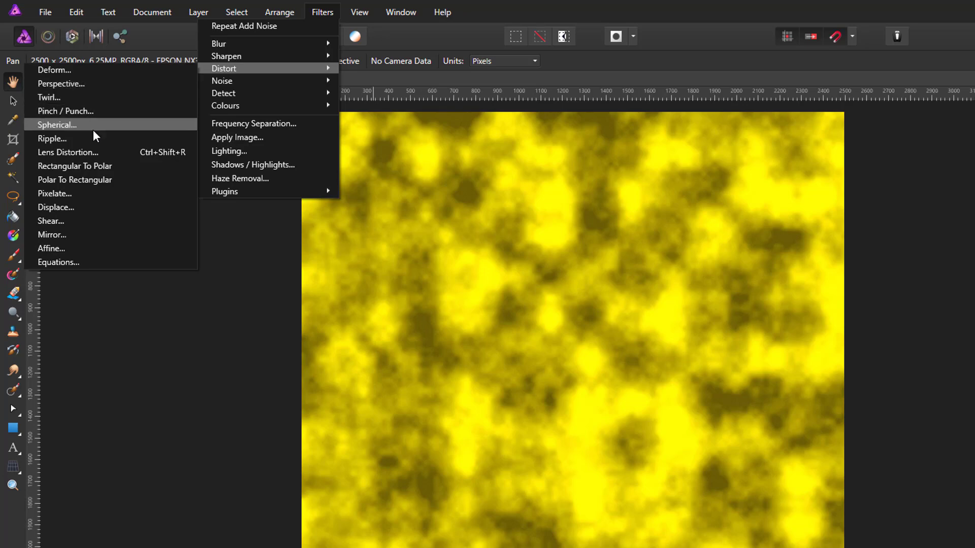
left_click(52, 193)
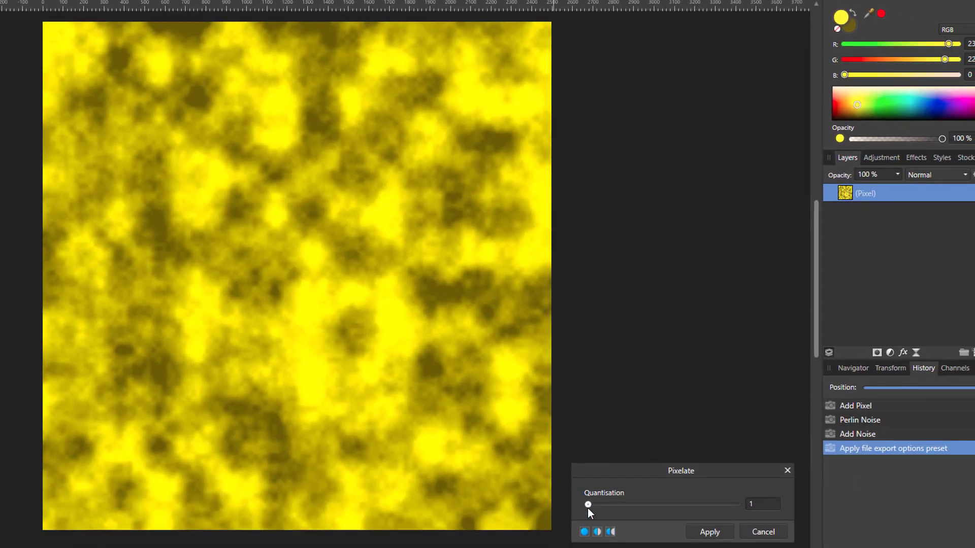
left_click_drag(589, 505, 593, 504)
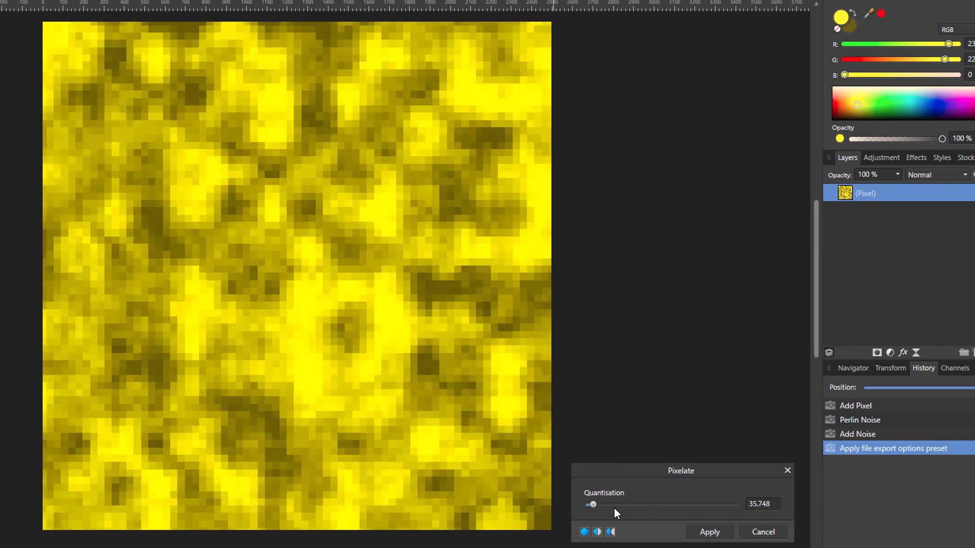
left_click_drag(592, 503, 589, 504)
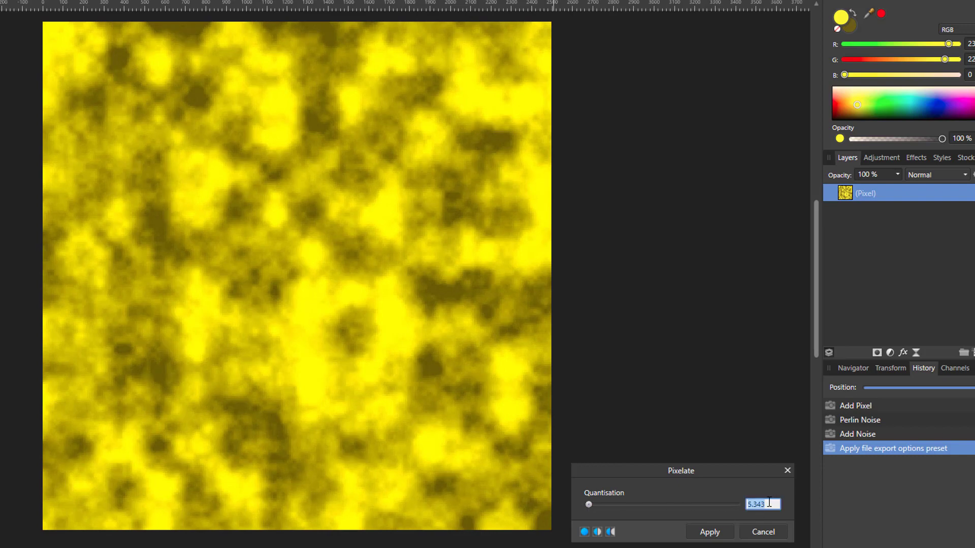
type("20")
key("Return")
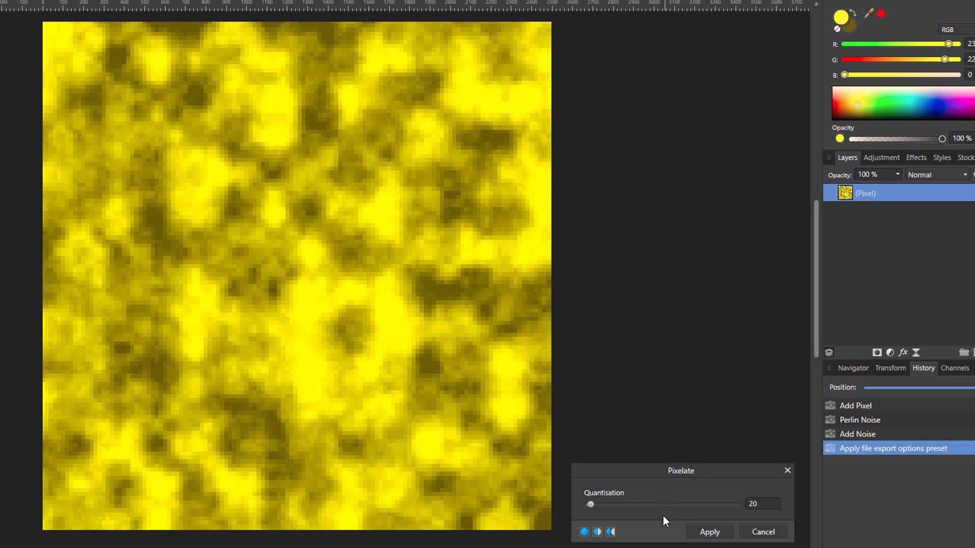
left_click(706, 532)
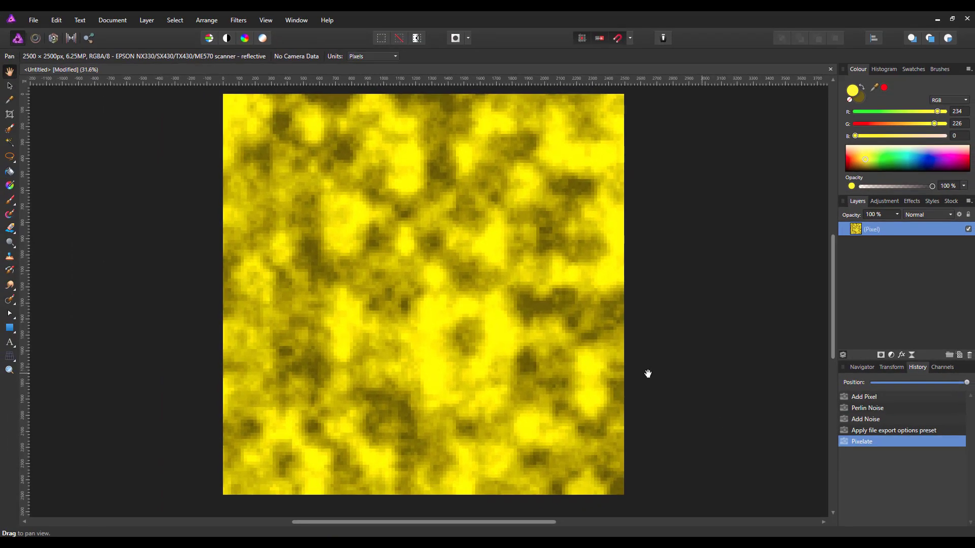
Export the whole document as a best-quality JPEG named Glitter-02 into the Glitter Project folder.
left_click(35, 19)
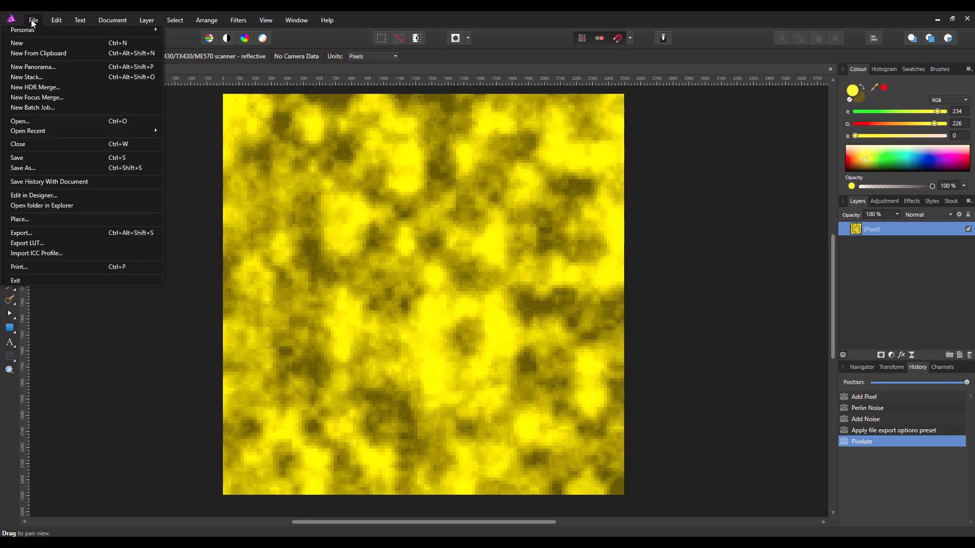
left_click(38, 231)
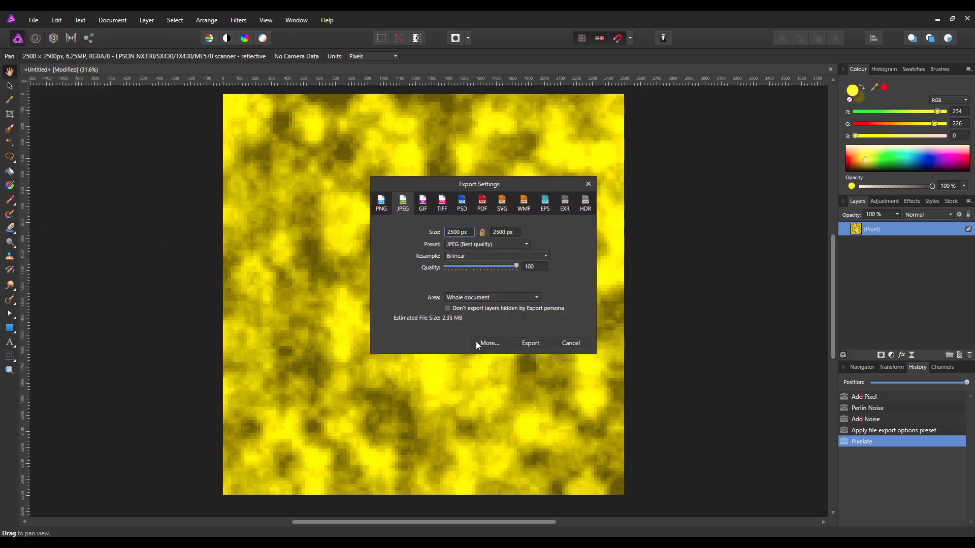
left_click(531, 343)
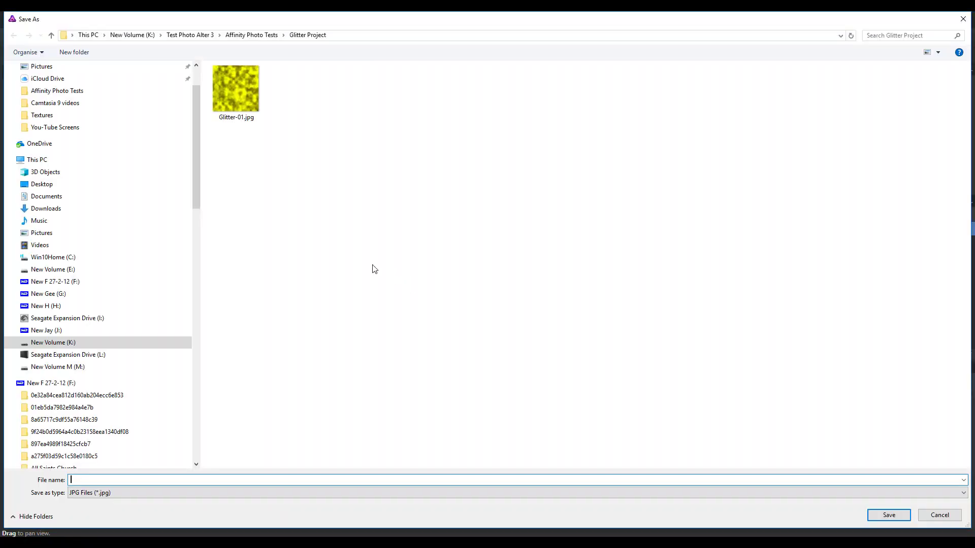
left_click(248, 104)
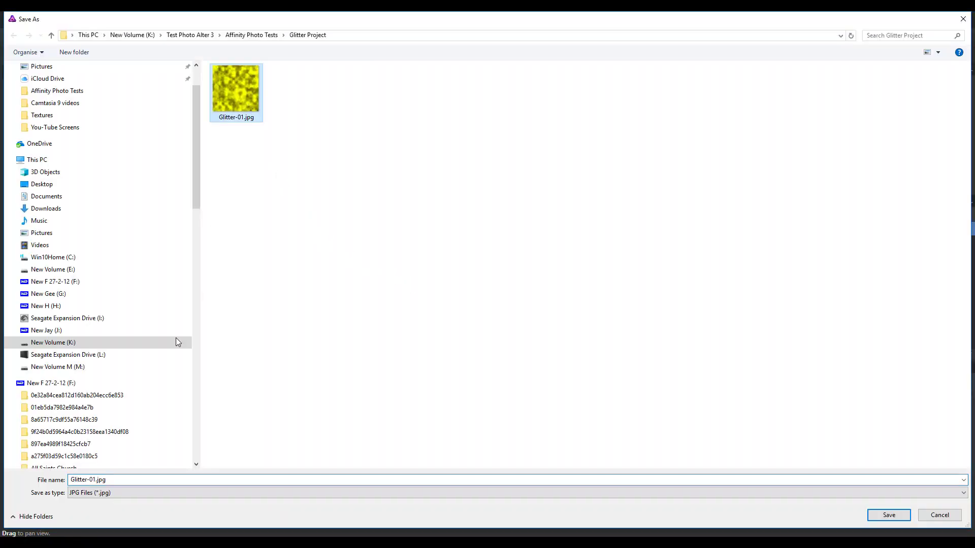
left_click(122, 477)
left_click_drag(93, 480, 109, 480)
type("2")
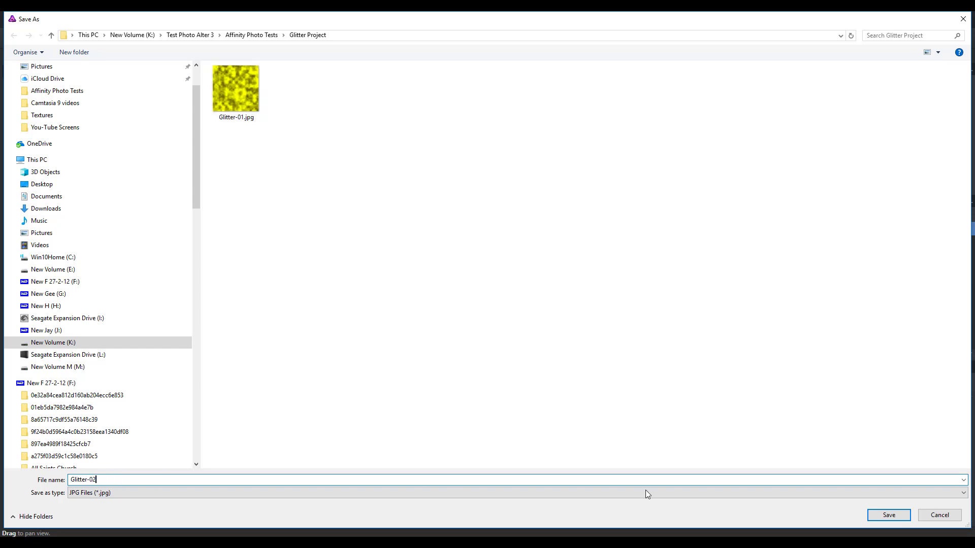
left_click(890, 514)
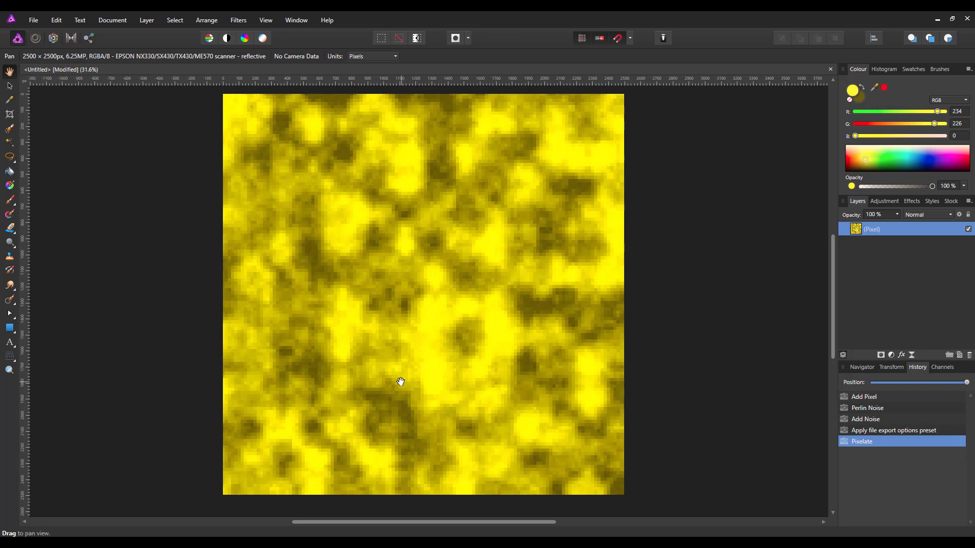
Undo the Pixelate filter, and duplicate the pixel layer with the upper copy hidden.
key("ctrl+z")
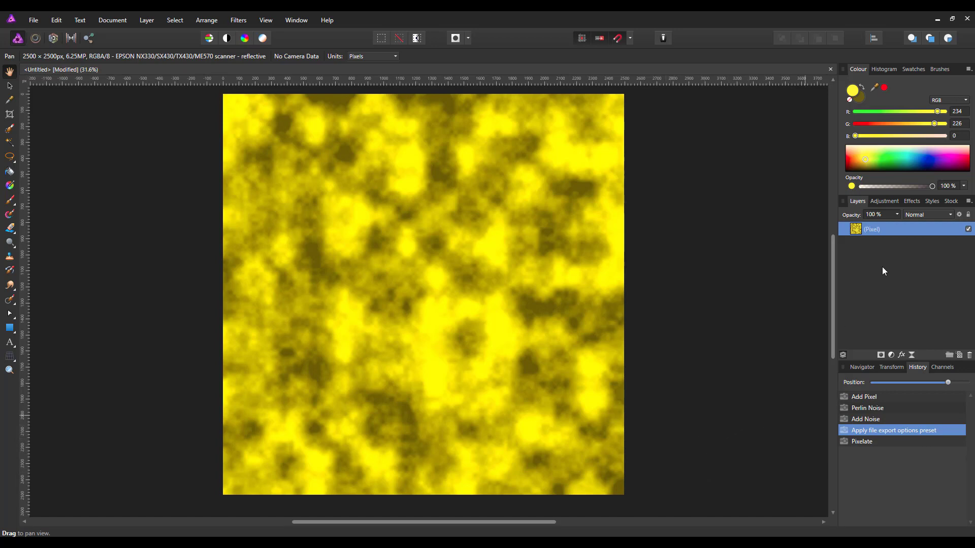
right_click(865, 230)
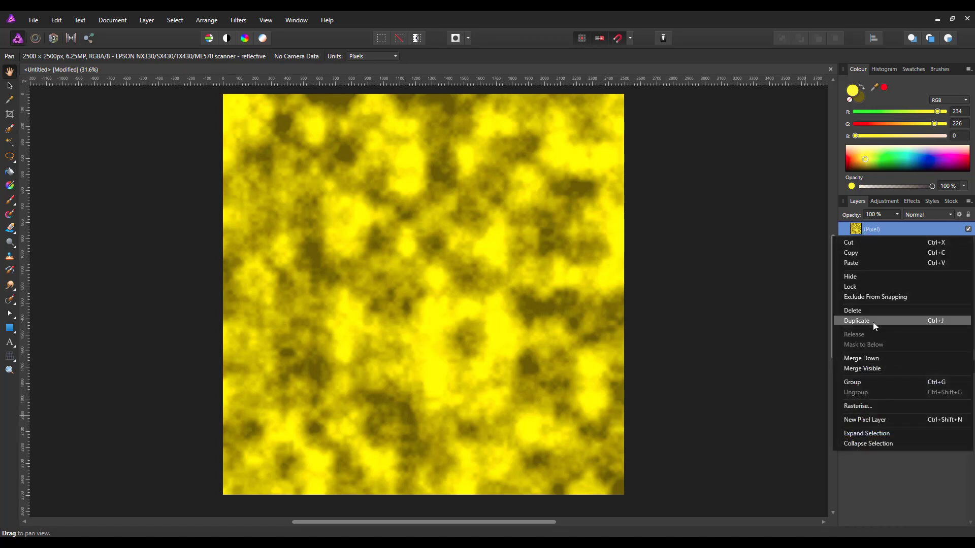
left_click(908, 321)
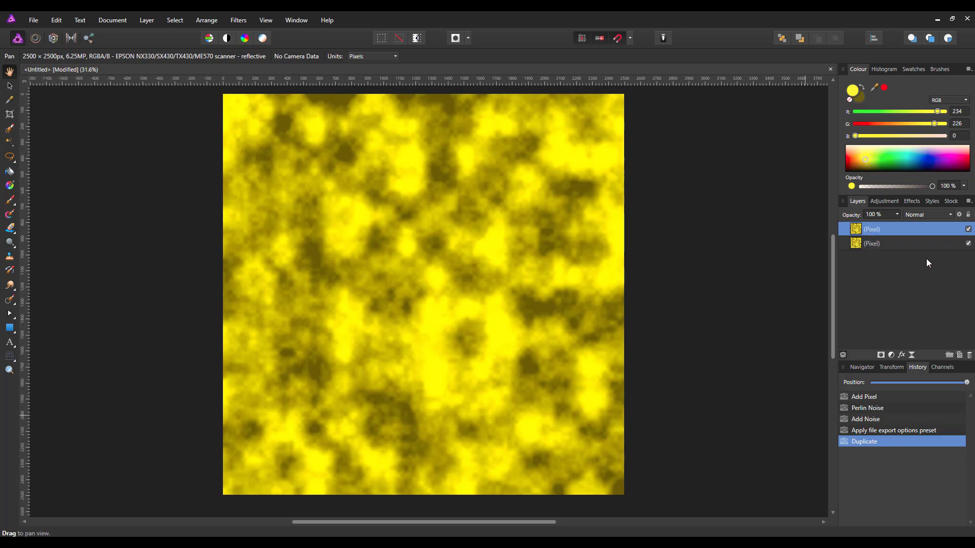
left_click(968, 229)
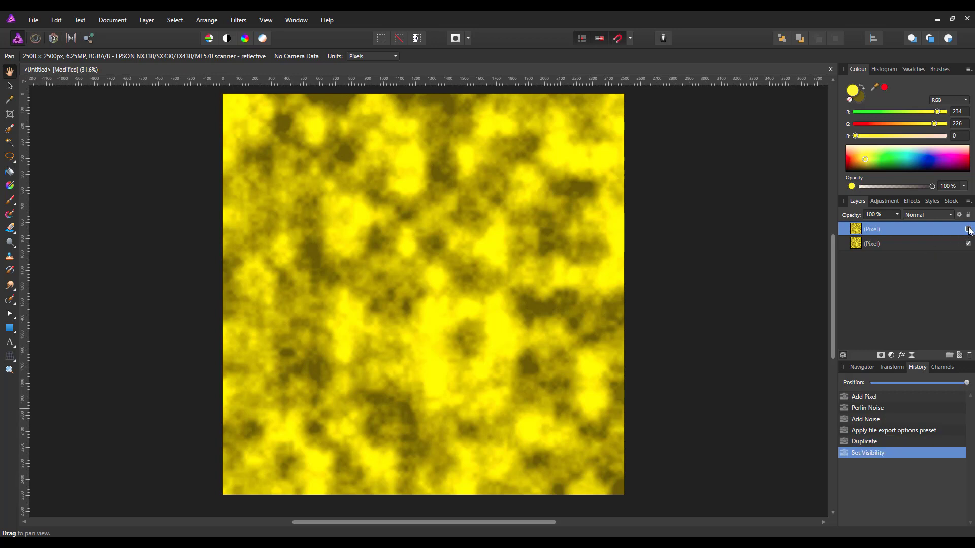
Apply the Emboss filter to the lower pixel layer with radius 20 px, amount 415 % and rotation 225°.
left_click(901, 244)
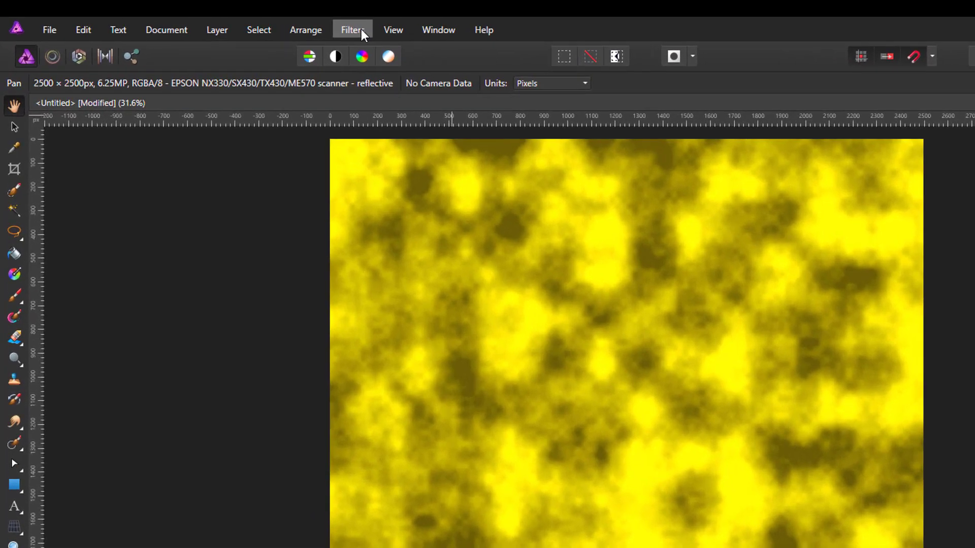
left_click(250, 20)
mouse_move(291, 135)
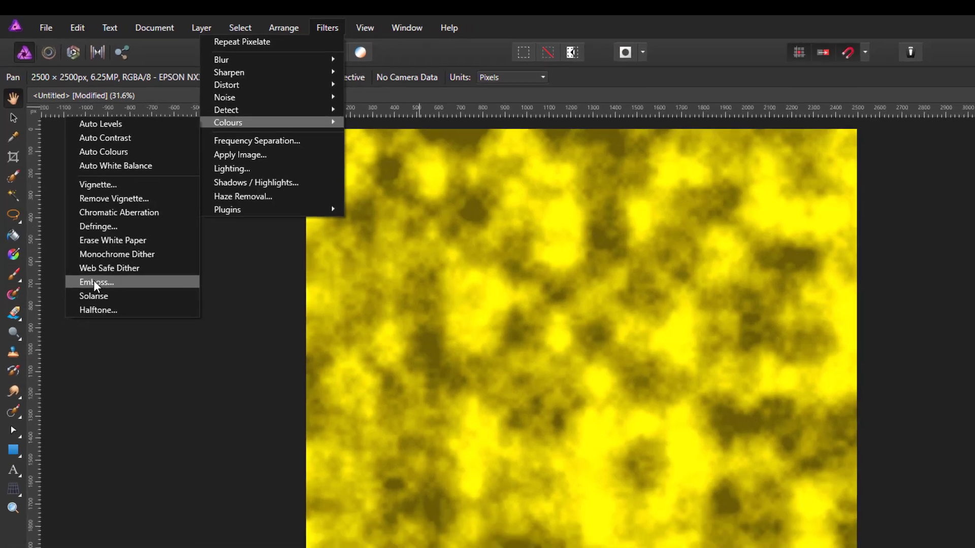
left_click(93, 281)
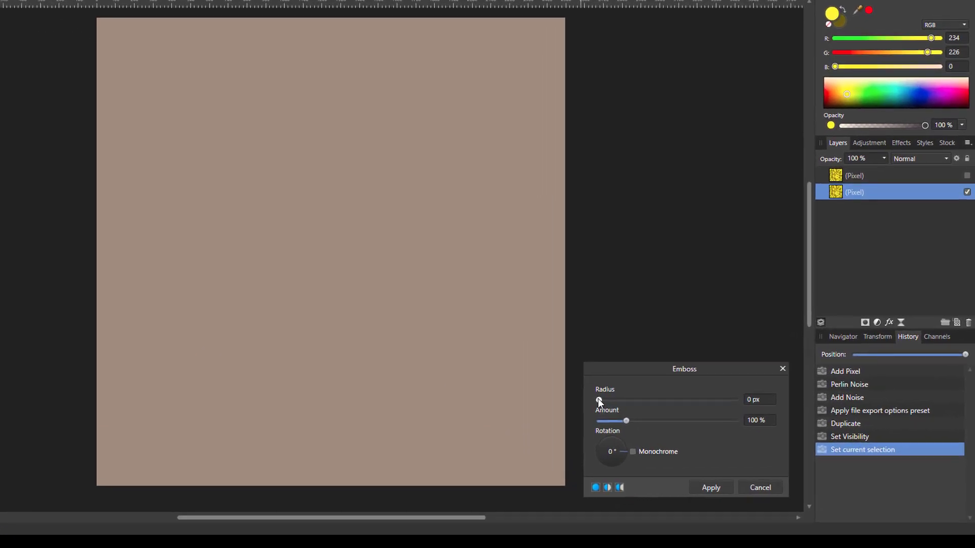
left_click_drag(598, 399, 636, 398)
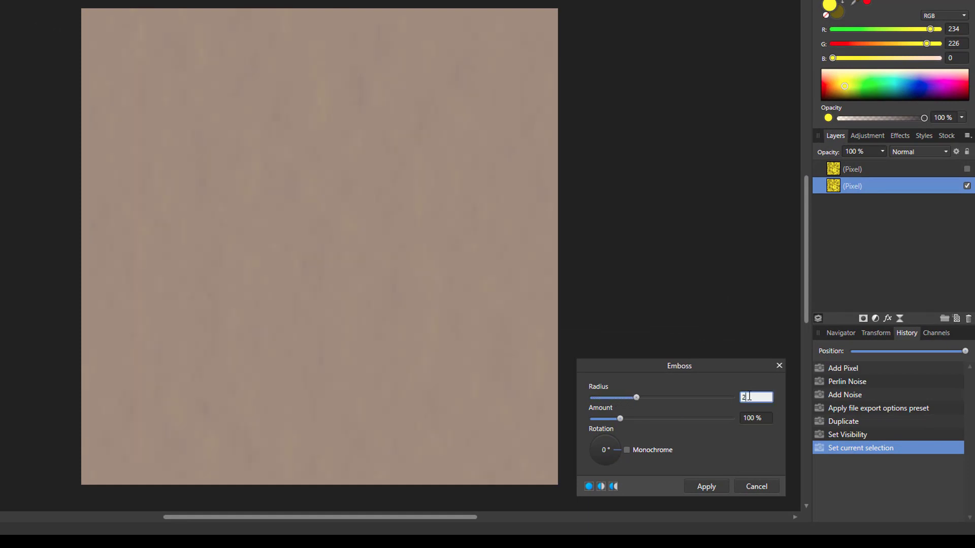
type("0")
left_click(753, 419)
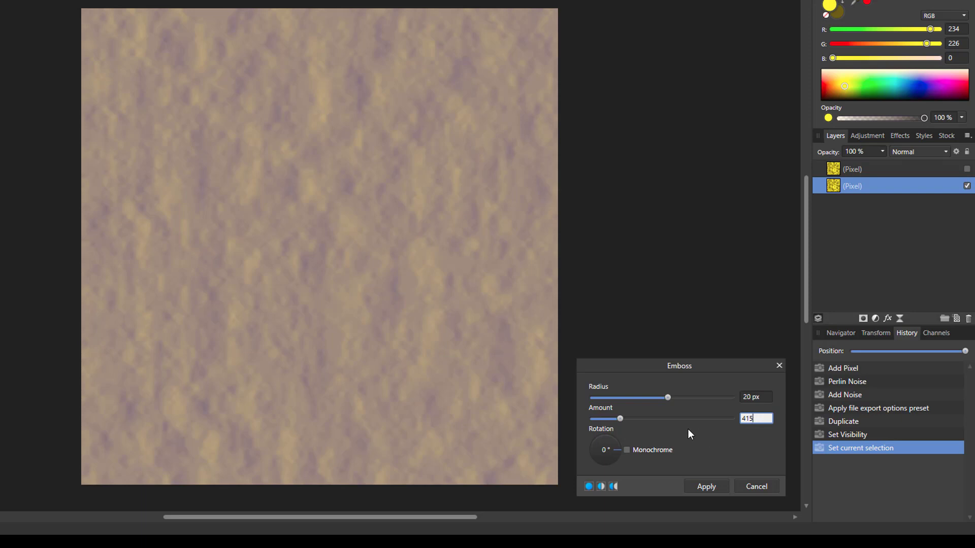
key("Return")
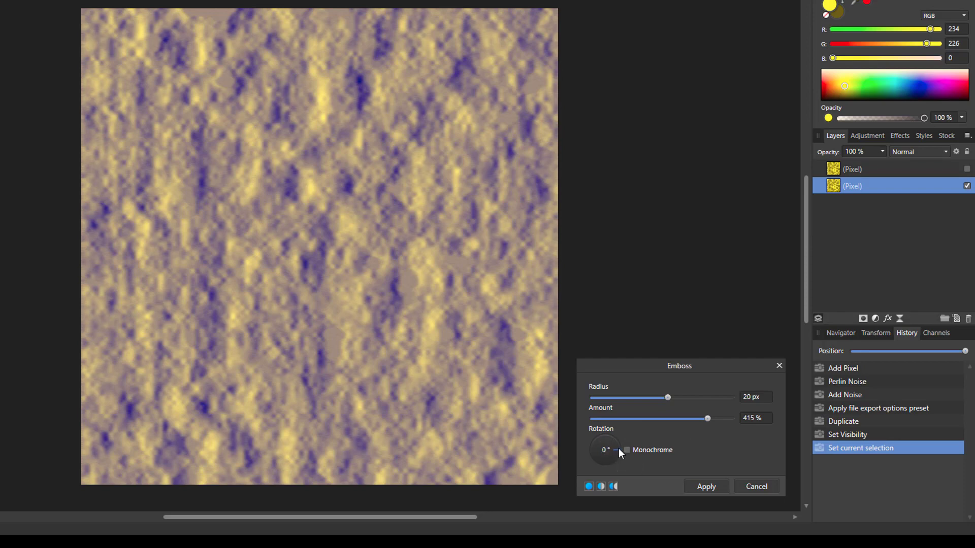
left_click_drag(618, 448, 596, 456)
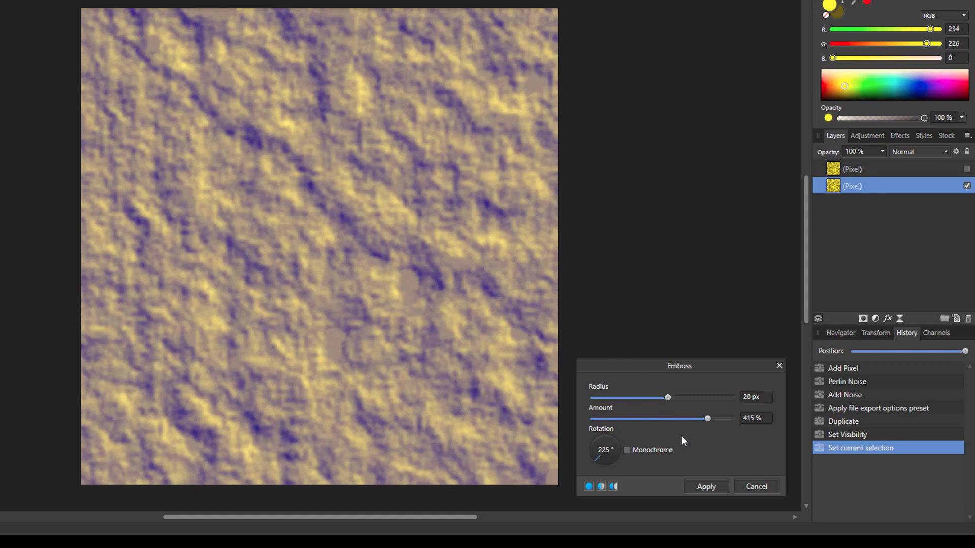
left_click(706, 486)
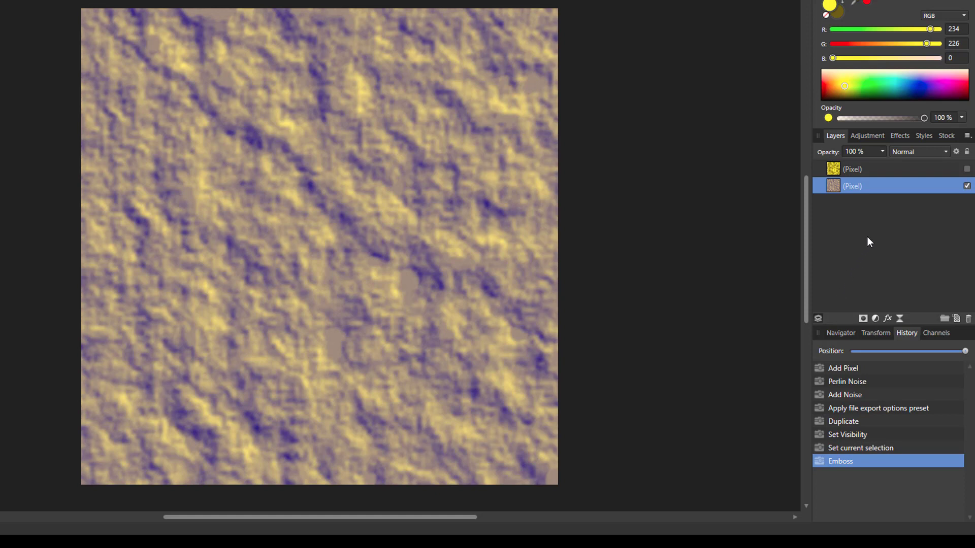
Show the upper pixel layer again and set its blend mode to Overlay.
left_click(895, 169)
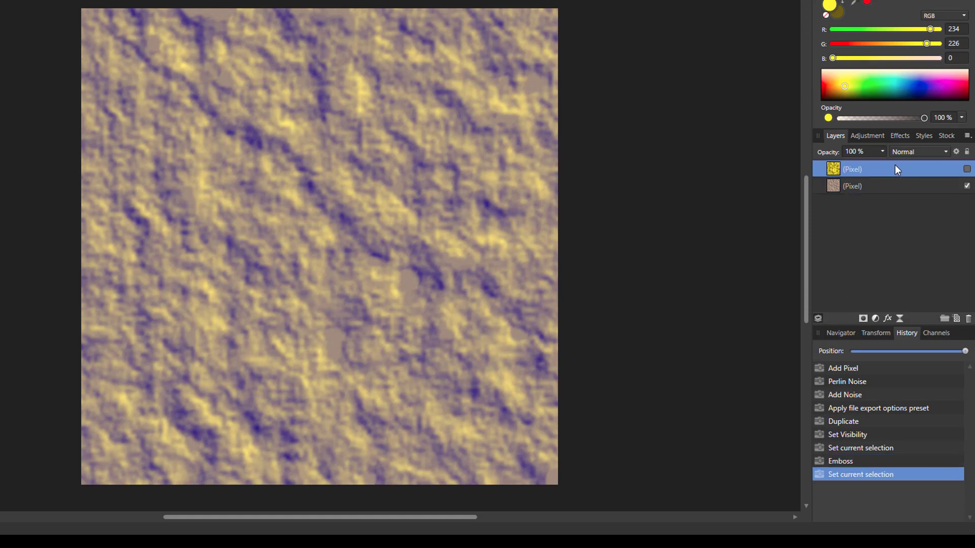
left_click(966, 169)
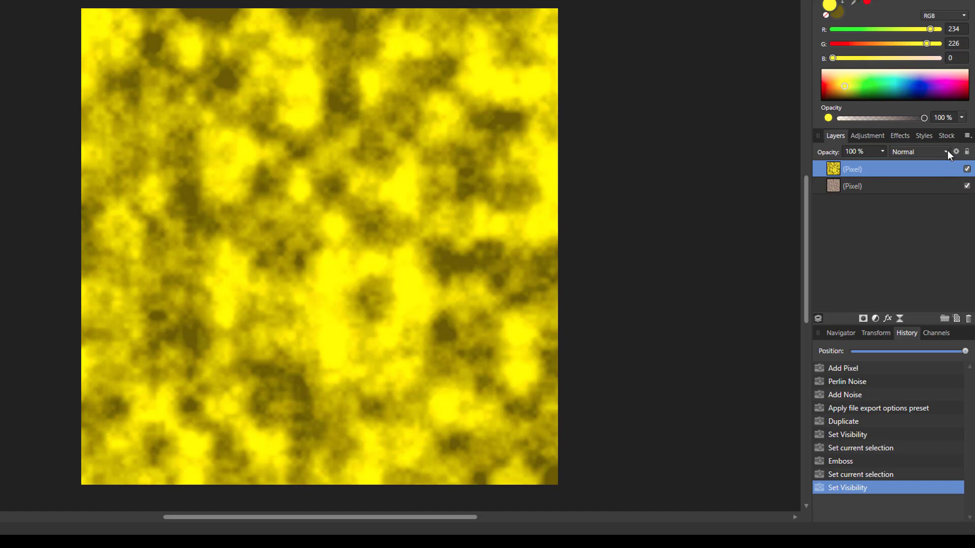
left_click(948, 151)
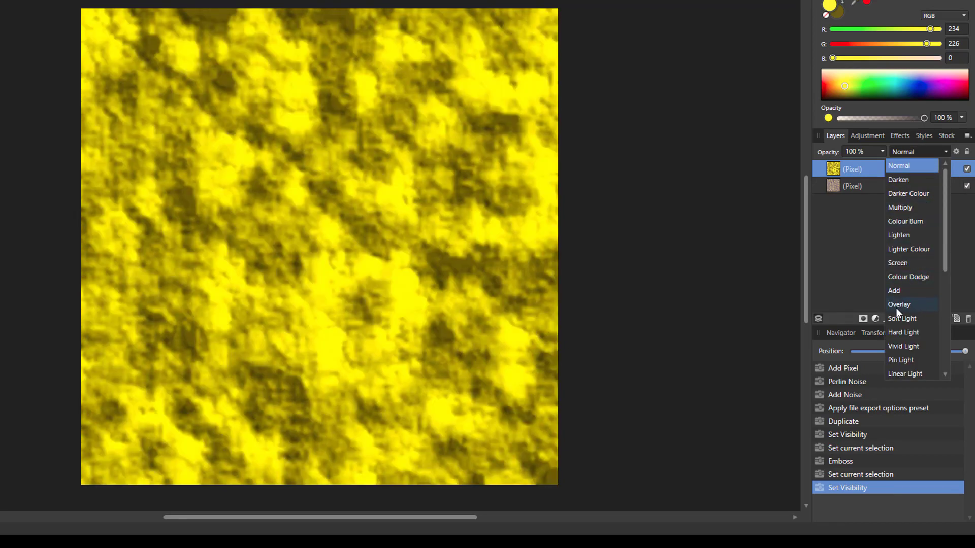
left_click(897, 308)
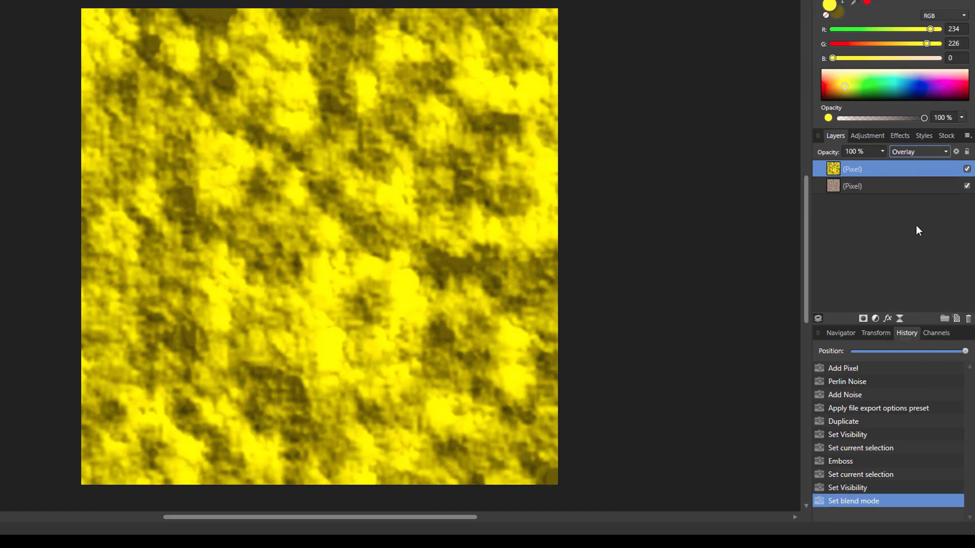
left_click(946, 150)
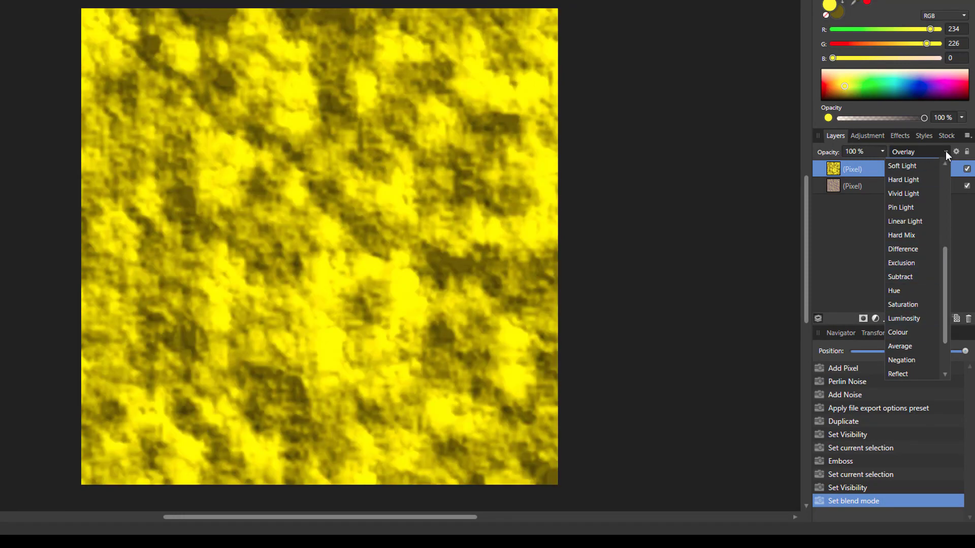
left_click(943, 151)
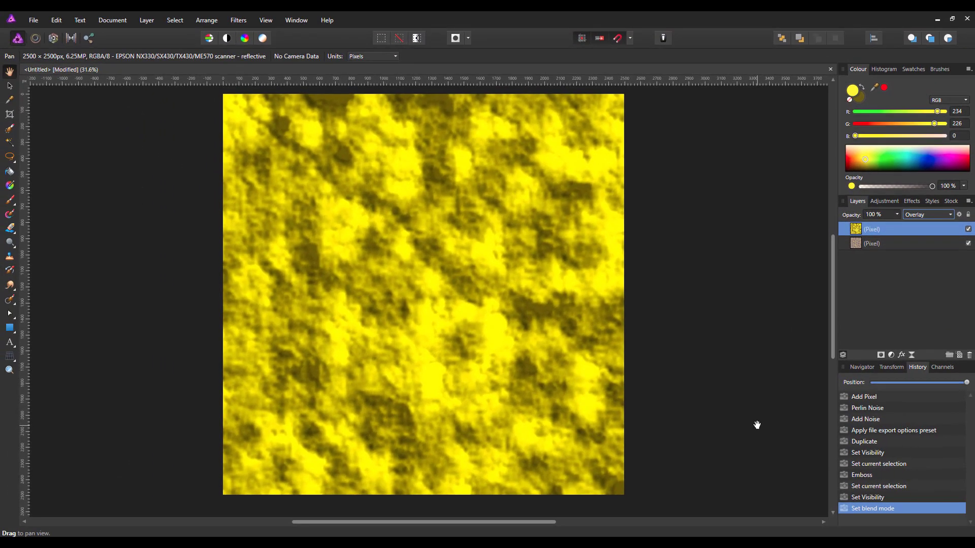
Export the whole document as a best-quality JPEG named Glitter-03 into the Glitter Project folder.
left_click(35, 19)
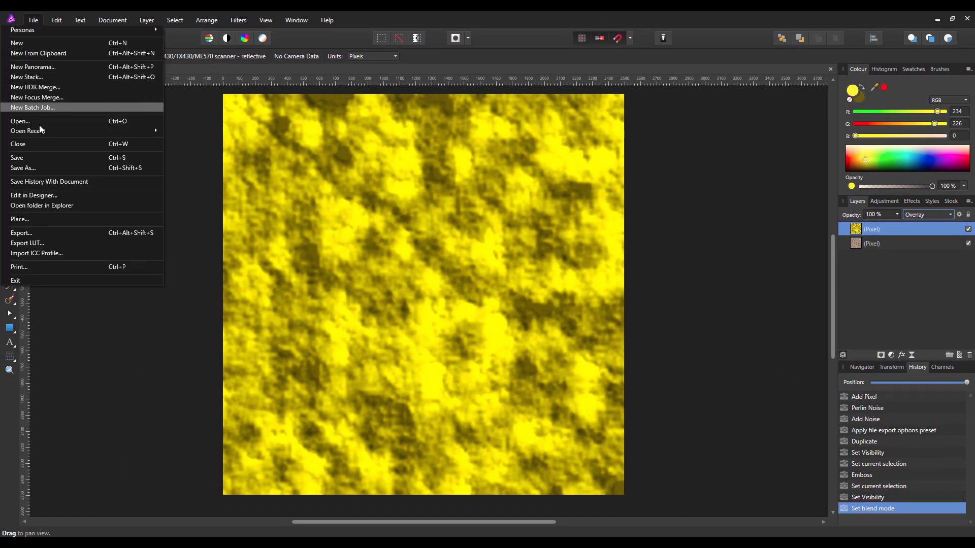
left_click(38, 234)
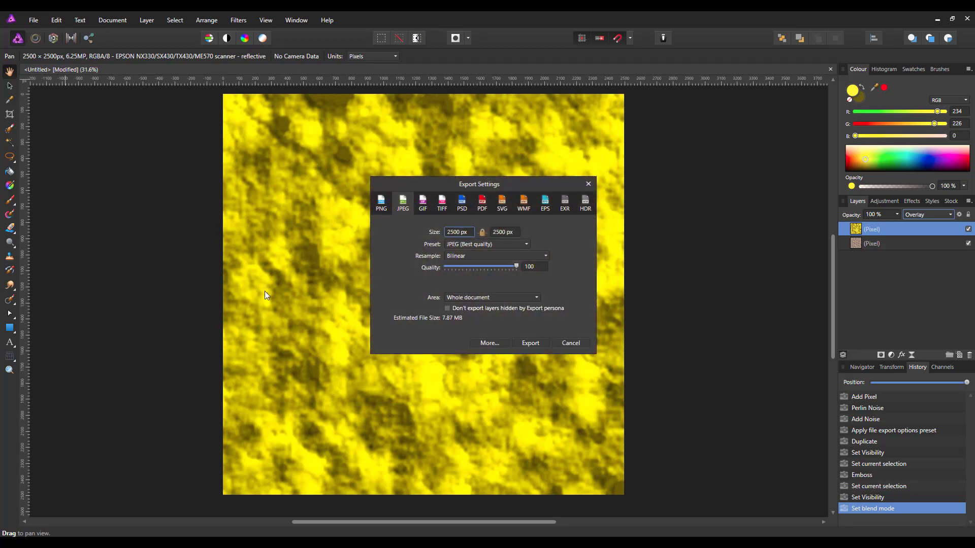
left_click(541, 342)
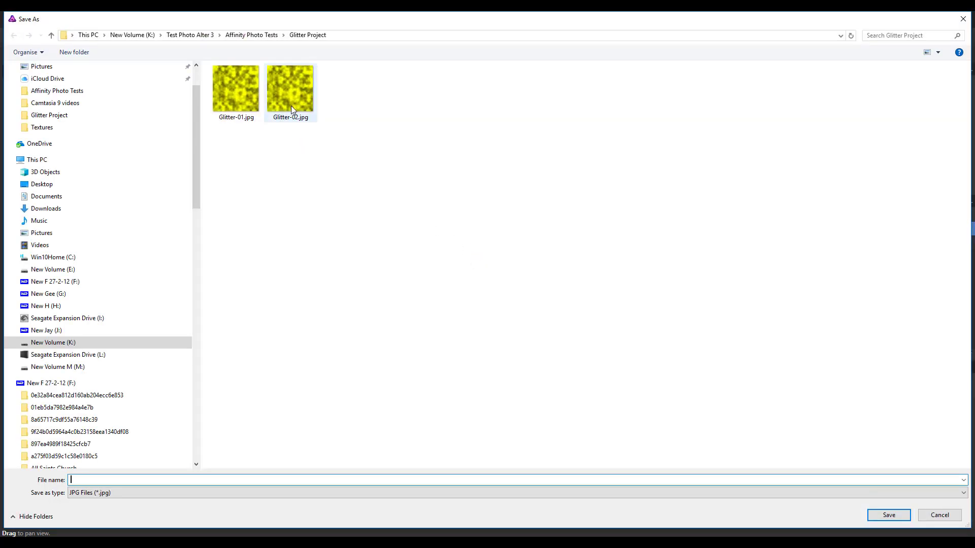
left_click(291, 105)
left_click(95, 479)
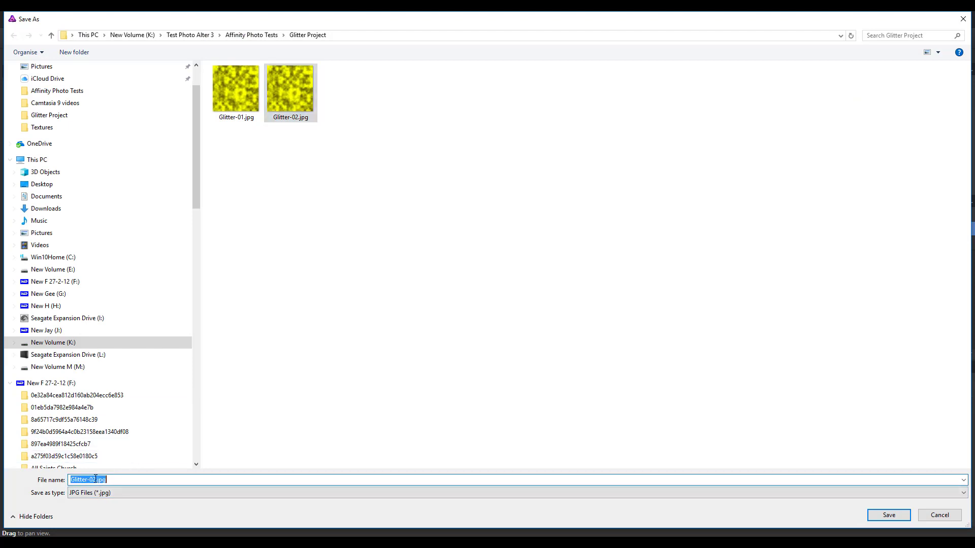
left_click_drag(95, 479, 107, 479)
type("3")
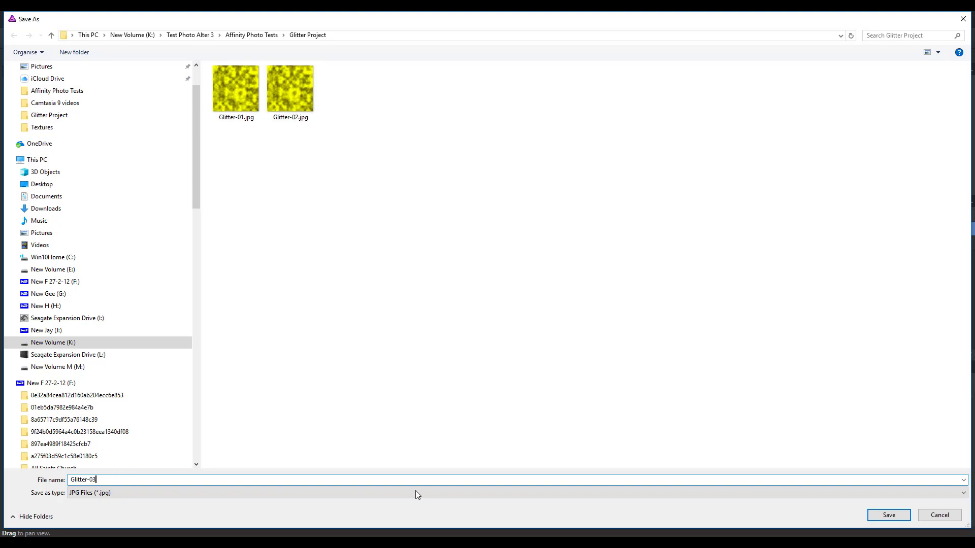
left_click(890, 516)
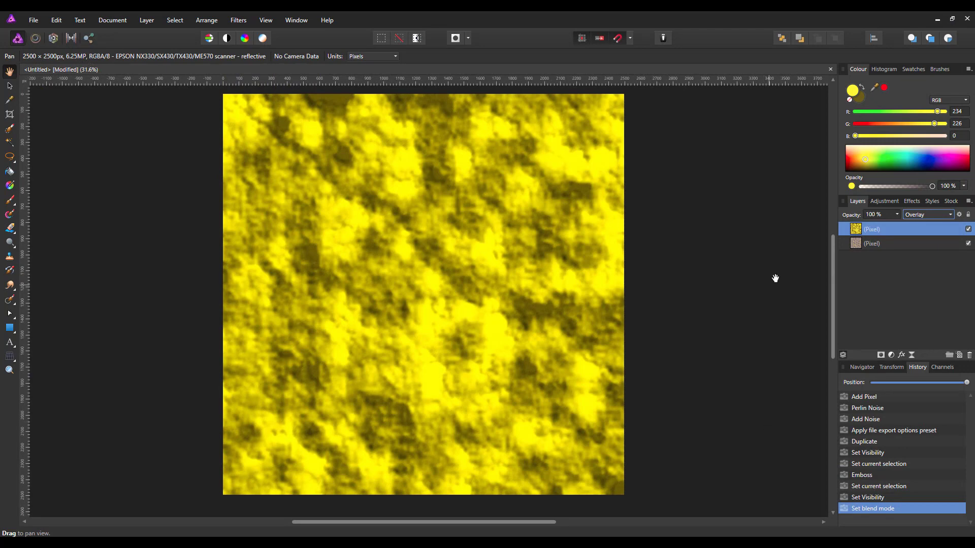
Set the upper pixel layer's blend mode back to Normal.
left_click(949, 215)
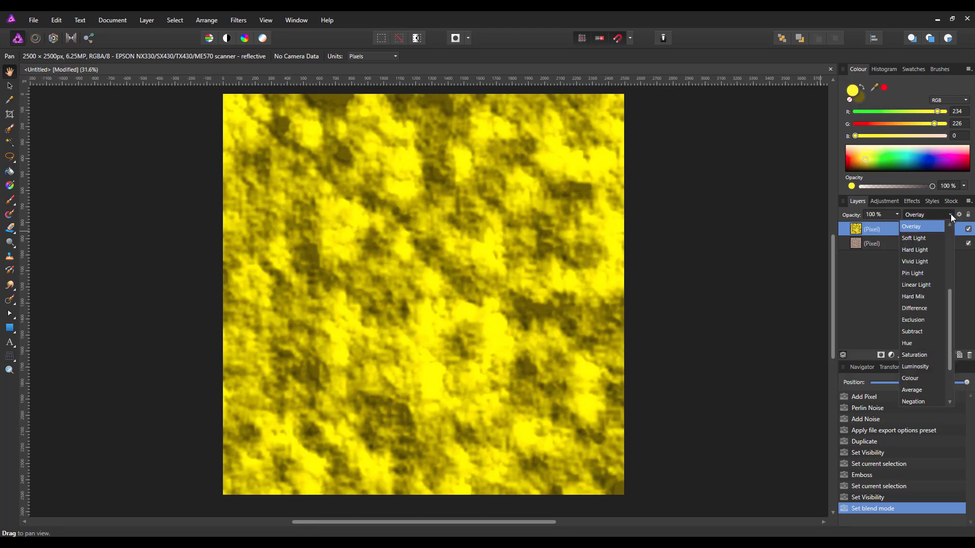
scroll(942, 238, "up", 4)
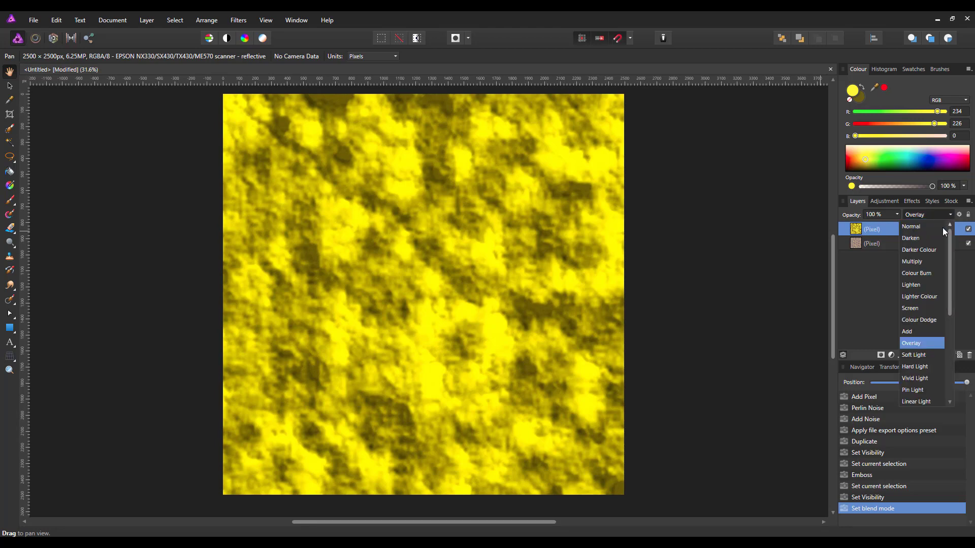
left_click(923, 227)
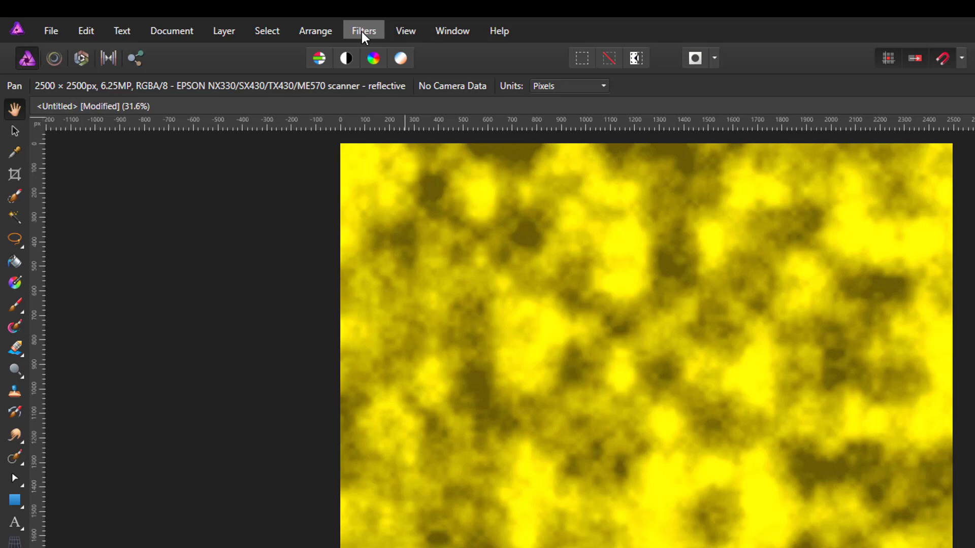
Apply the Displace filter to the upper pixel layer, using the layers beneath as the map and a strength of 512 px.
left_click(362, 31)
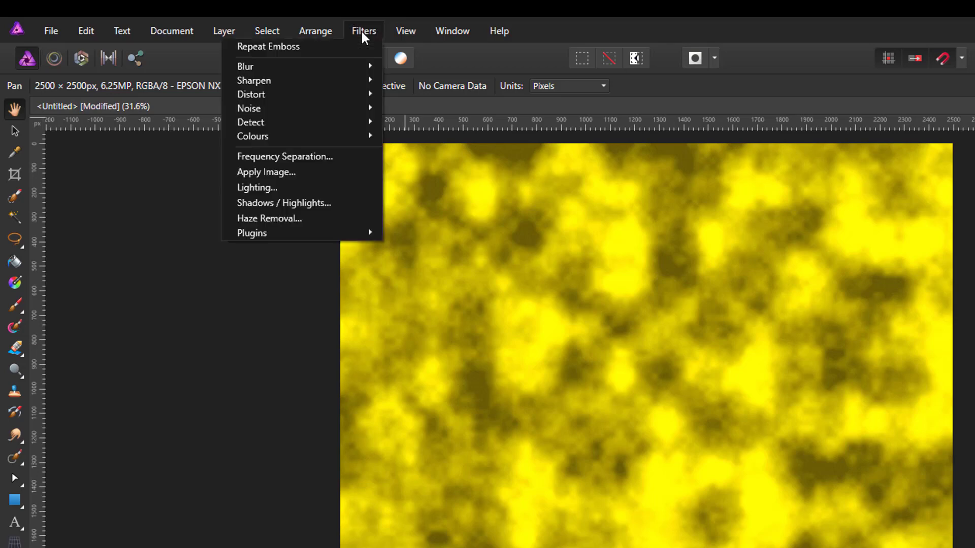
mouse_move(329, 100)
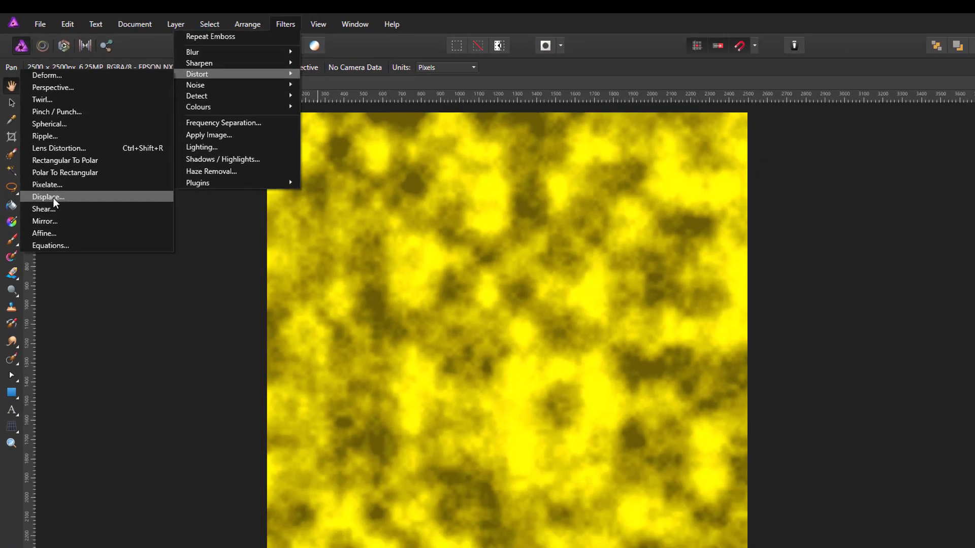
left_click(64, 252)
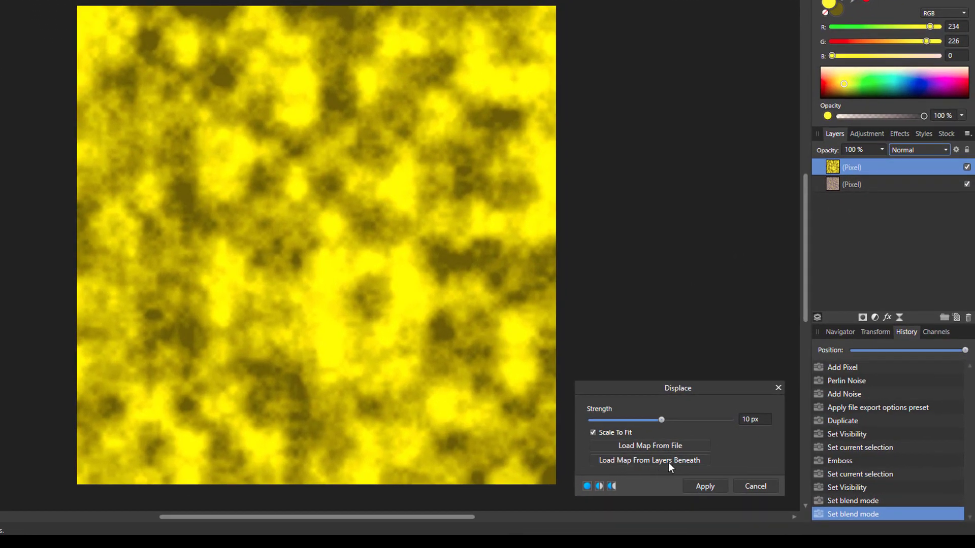
left_click(669, 460)
left_click_drag(662, 420, 717, 423)
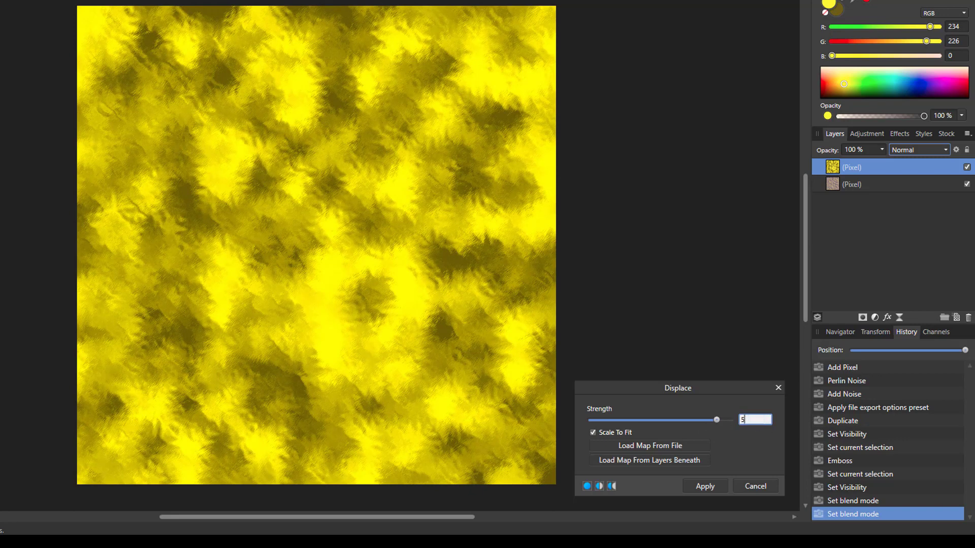
type("512")
left_click(705, 486)
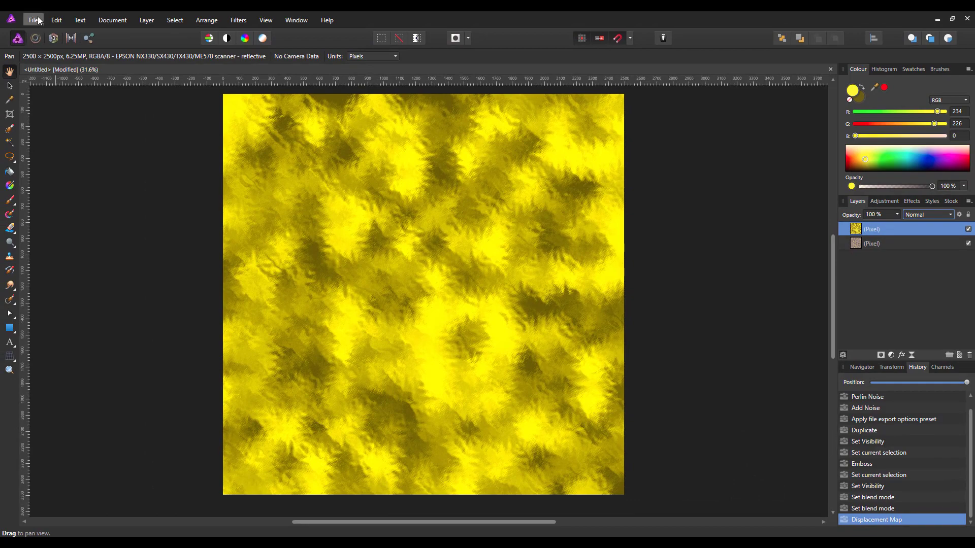
Export the displaced texture as a best-quality JPEG named Glitter-04 into the Glitter Project folder.
left_click(35, 20)
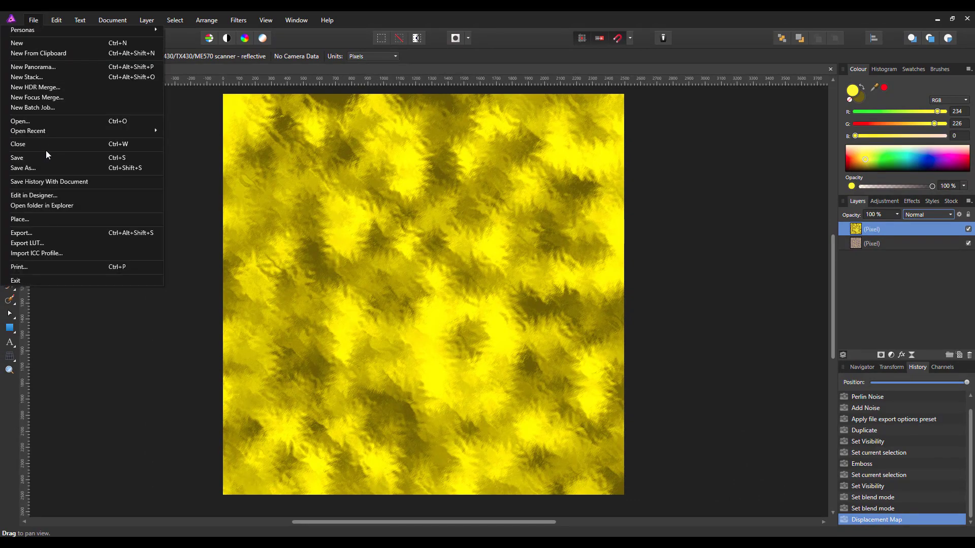
left_click(43, 233)
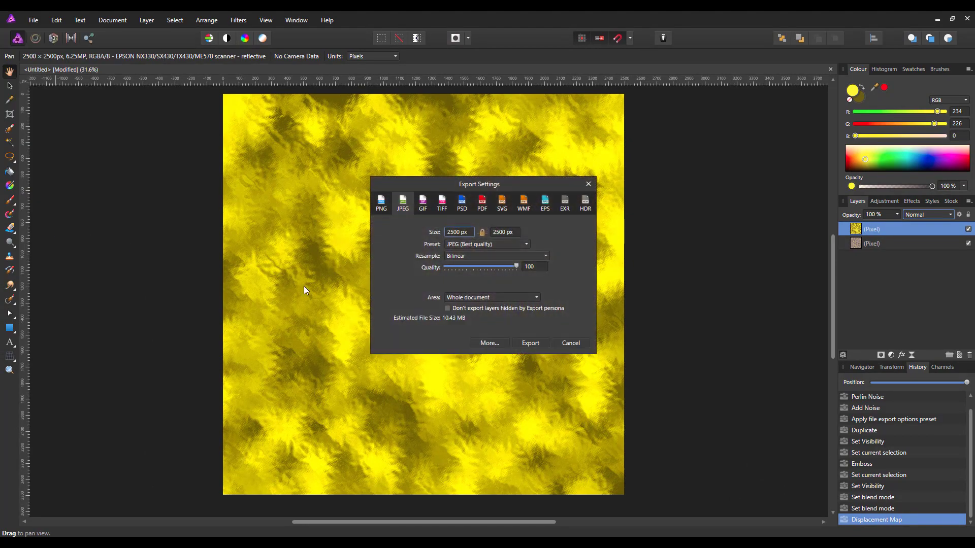
left_click(529, 342)
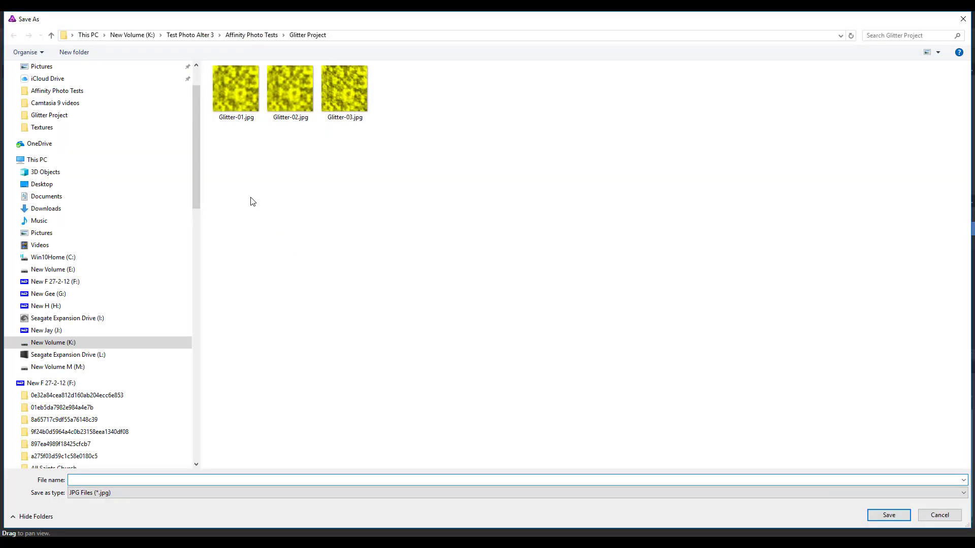
left_click(344, 91)
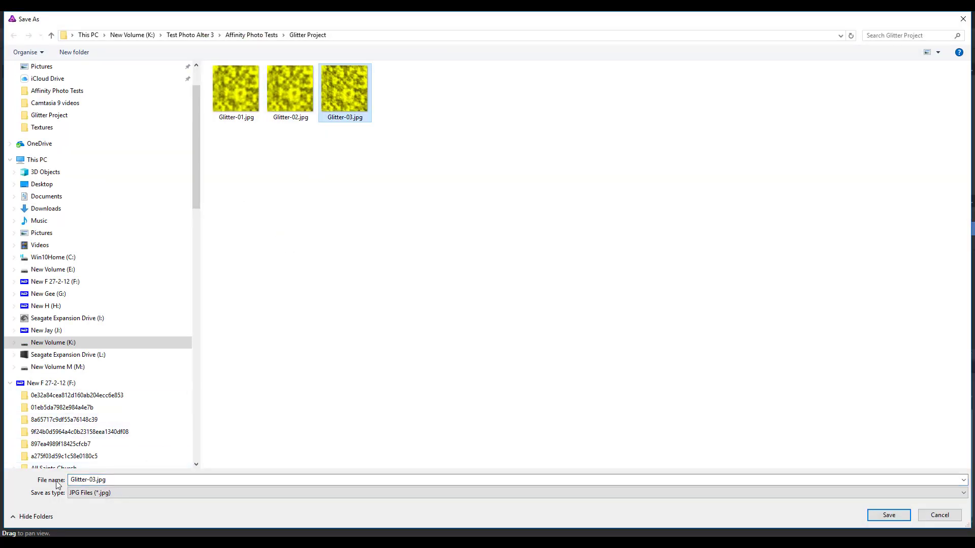
double_click(108, 480)
left_click_drag(93, 480, 108, 480)
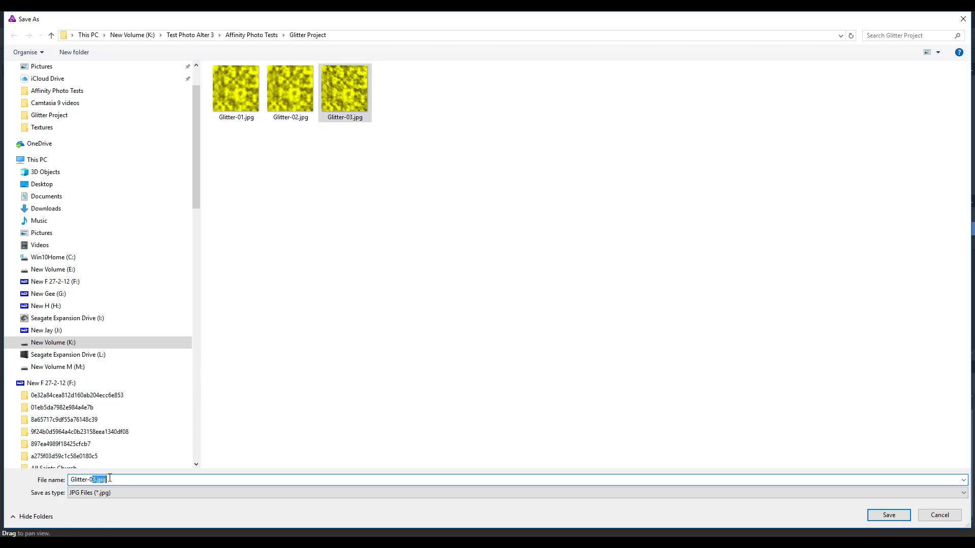
type("4")
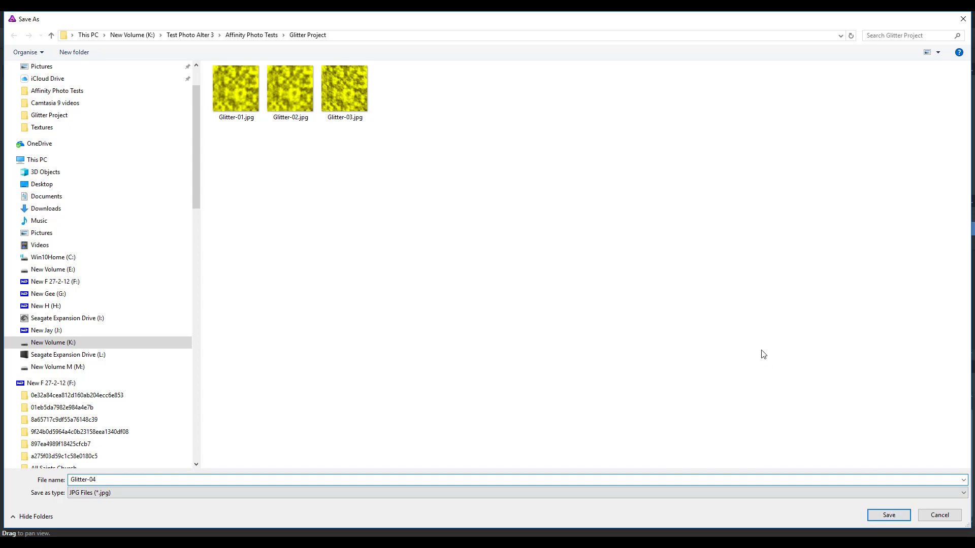
left_click(878, 519)
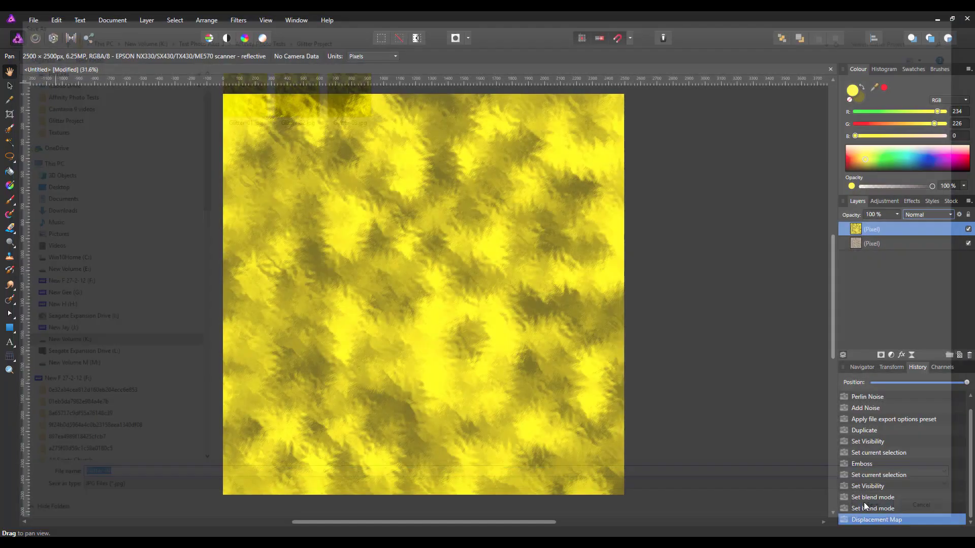